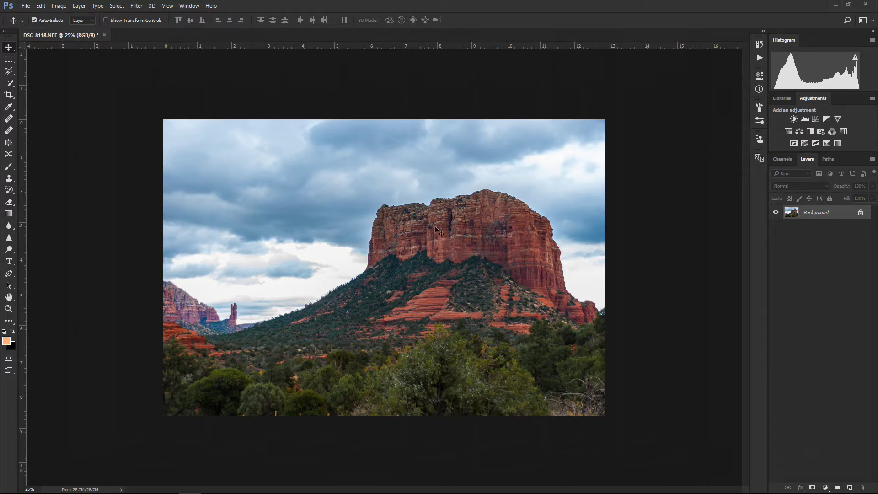
Duplicate the Background layer and add a Gradient fill layer above the copy.
{"action": "left_click_drag", "start_coordinate": [821, 213], "coordinate": [851, 489]}
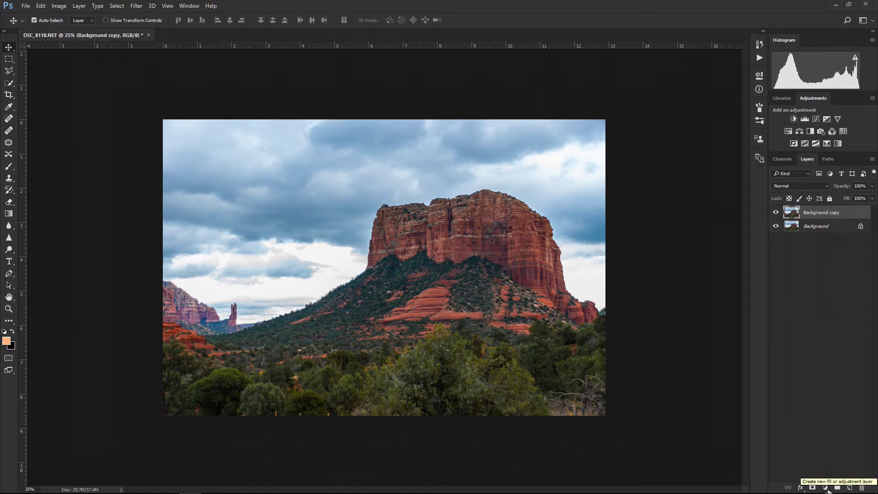
{"action": "left_click", "coordinate": [826, 488]}
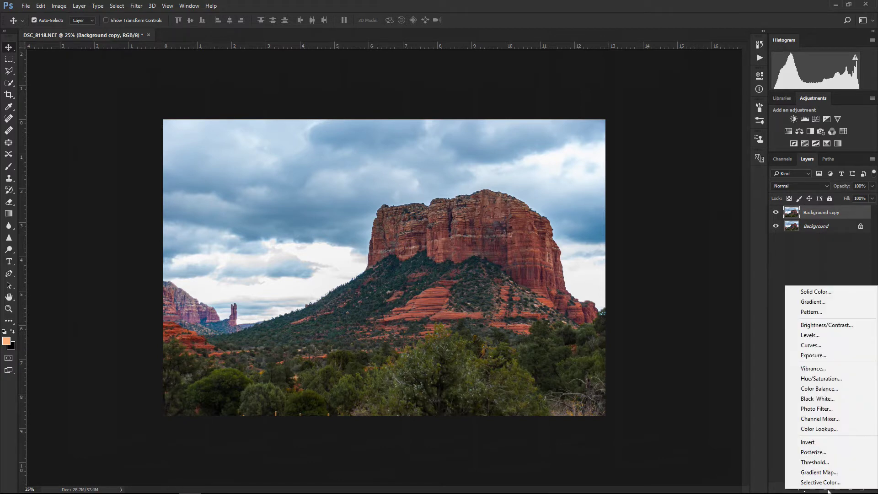
{"action": "left_click", "coordinate": [818, 303]}
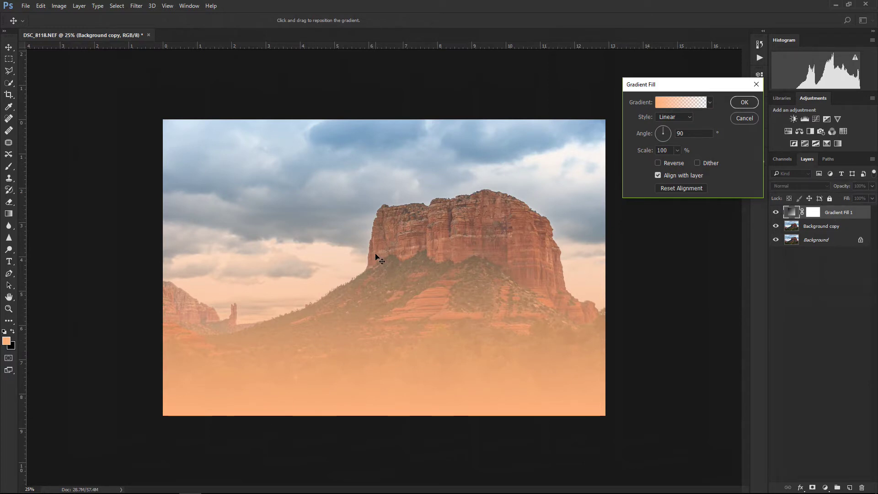
{"action": "left_click", "coordinate": [676, 103]}
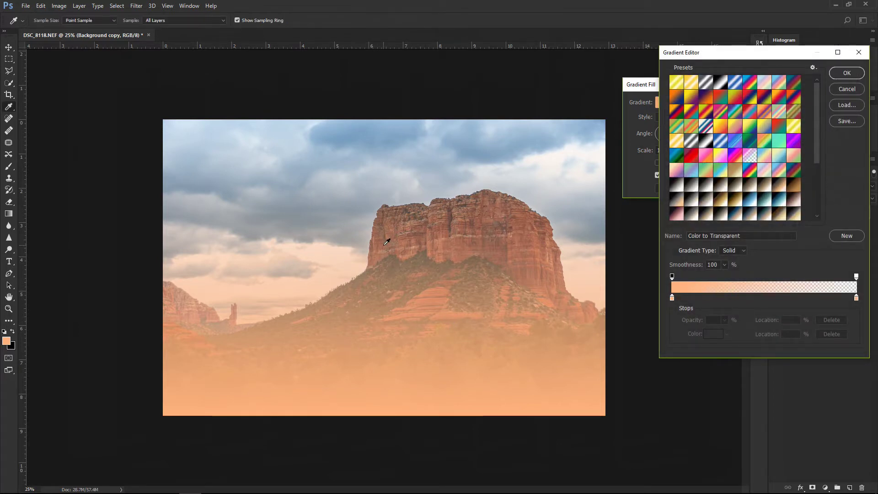
{"action": "left_click", "coordinate": [676, 185]}
{"action": "left_click", "coordinate": [694, 187]}
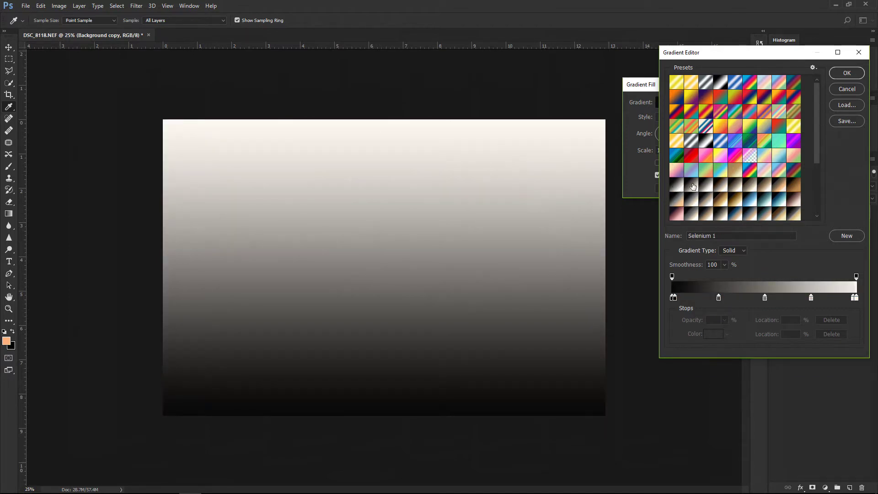
{"action": "left_click", "coordinate": [722, 186]}
{"action": "left_click", "coordinate": [736, 185]}
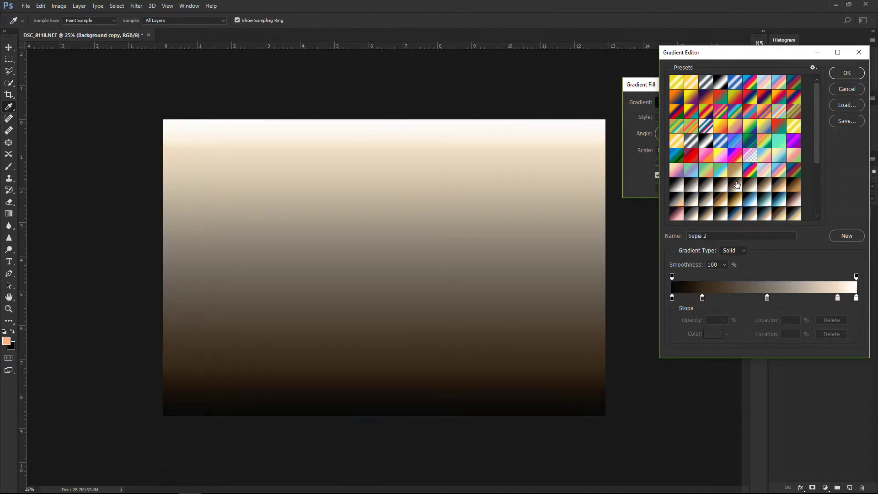
{"action": "left_click", "coordinate": [845, 89]}
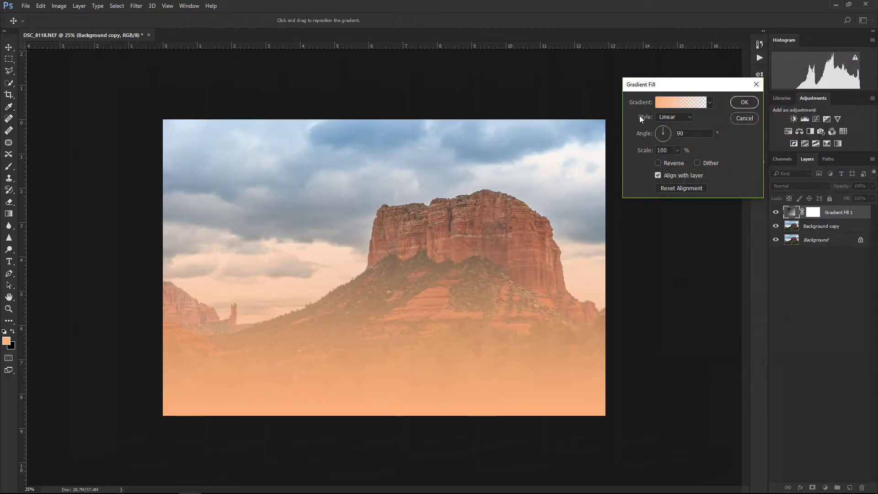
Set the gradient style to Radial and move the glow into the sky beside the butte's left slope.
{"action": "left_click", "coordinate": [673, 118]}
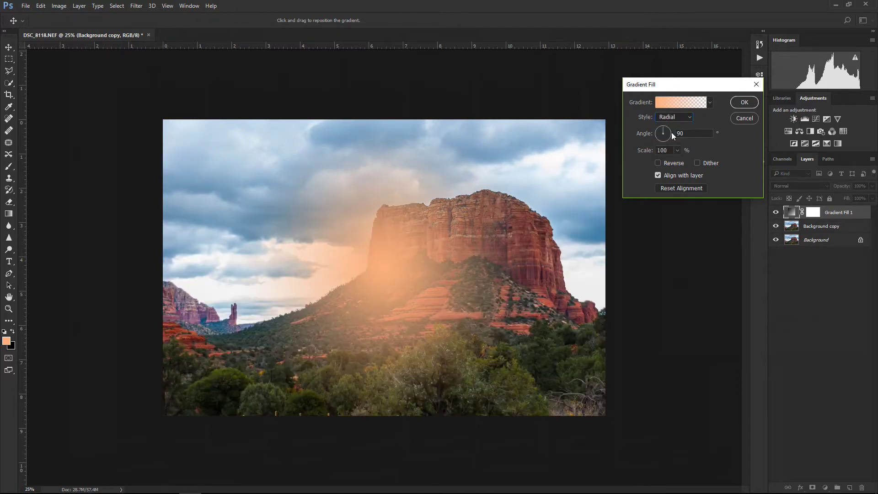
{"action": "left_click_drag", "start_coordinate": [389, 273], "coordinate": [337, 260]}
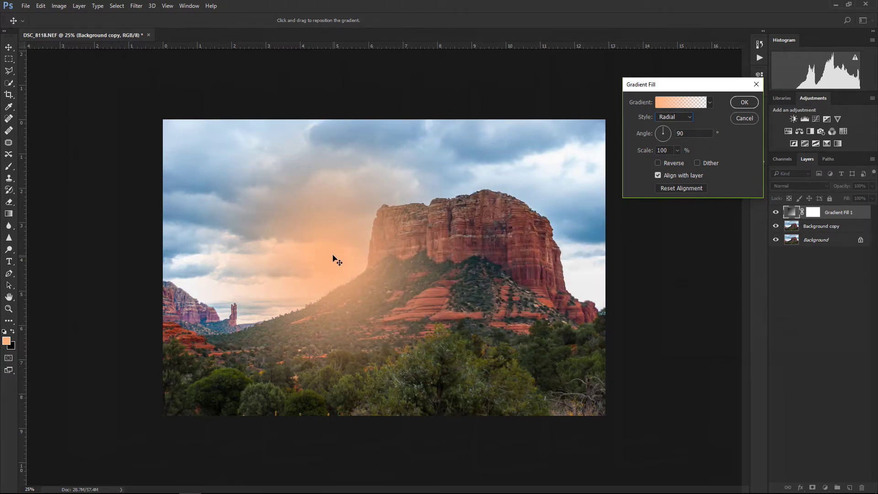
Open the fill's gradient for editing and set its starting color stop to white (ffffff).
{"action": "left_click", "coordinate": [682, 104]}
{"action": "left_click_drag", "start_coordinate": [729, 53], "coordinate": [718, 90]}
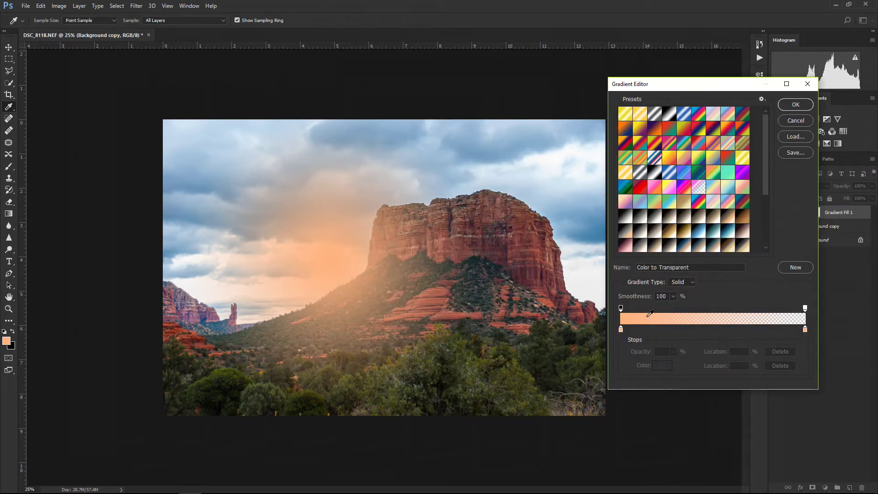
{"action": "left_click", "coordinate": [621, 330]}
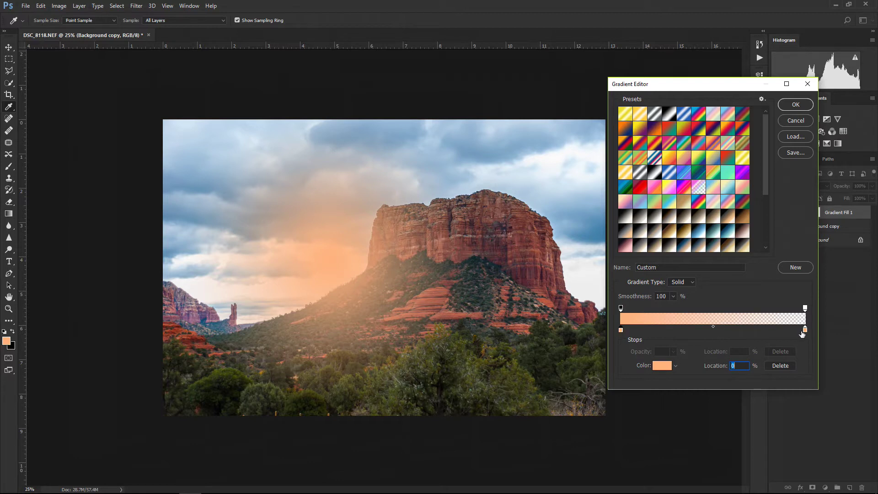
{"action": "left_click", "coordinate": [621, 330]}
{"action": "left_click", "coordinate": [805, 330]}
{"action": "left_click", "coordinate": [621, 330]}
{"action": "left_click", "coordinate": [663, 366]}
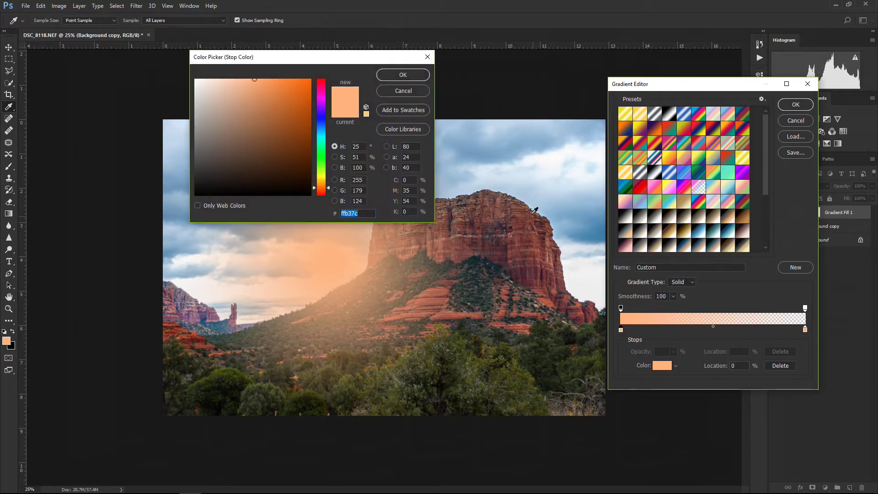
{"action": "left_click_drag", "start_coordinate": [243, 118], "coordinate": [182, 69]}
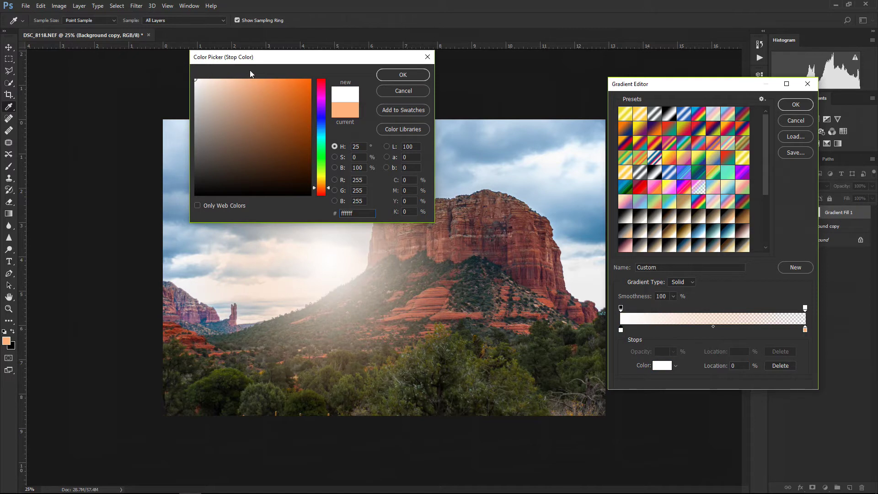
{"action": "left_click", "coordinate": [404, 75]}
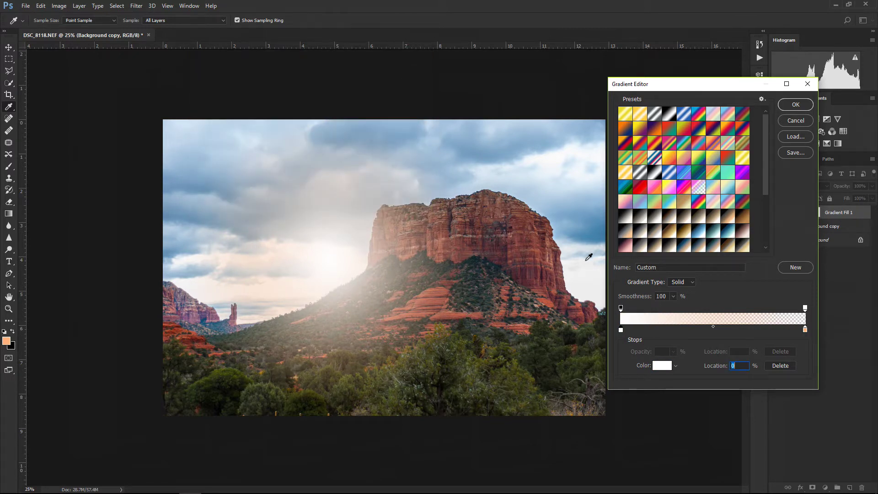
Set the gradient's ending color stop to neutral gray with RGB values 128, 128, 128.
{"action": "left_click", "coordinate": [805, 330]}
{"action": "left_click", "coordinate": [663, 368]}
{"action": "left_click", "coordinate": [361, 181]}
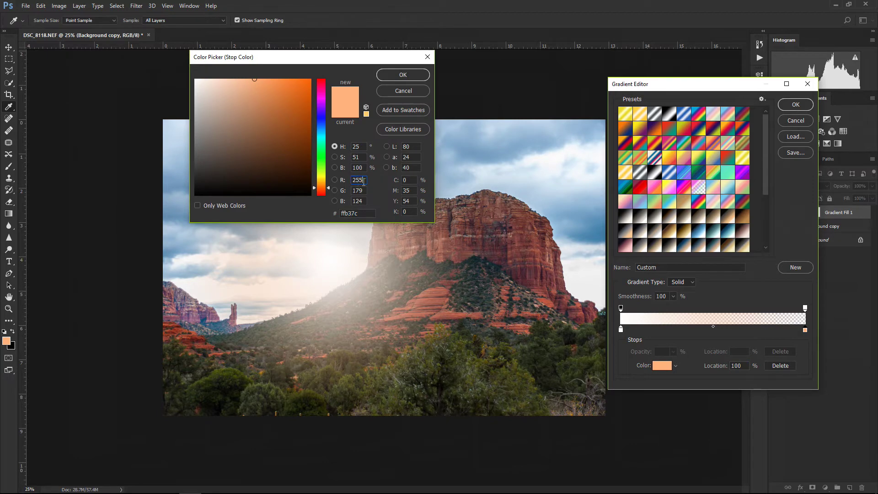
{"action": "type", "text": "128"}
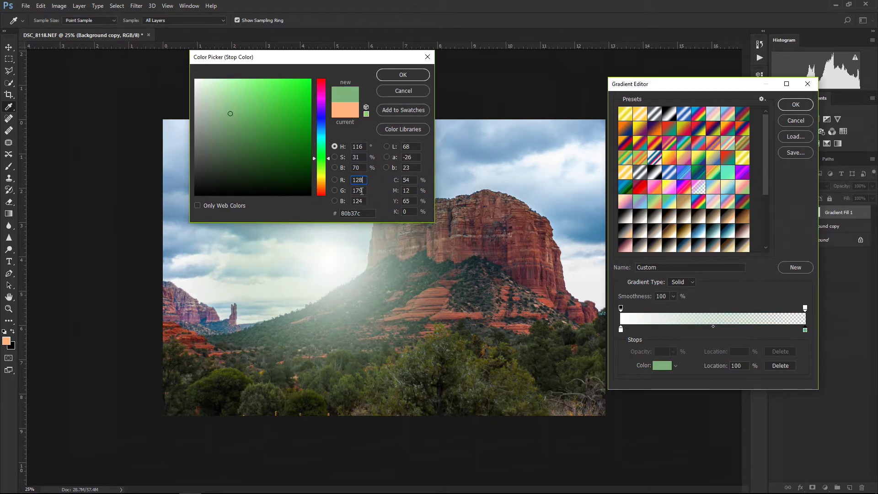
{"action": "left_click_drag", "start_coordinate": [362, 191], "coordinate": [352, 191]}
{"action": "type", "text": "128"}
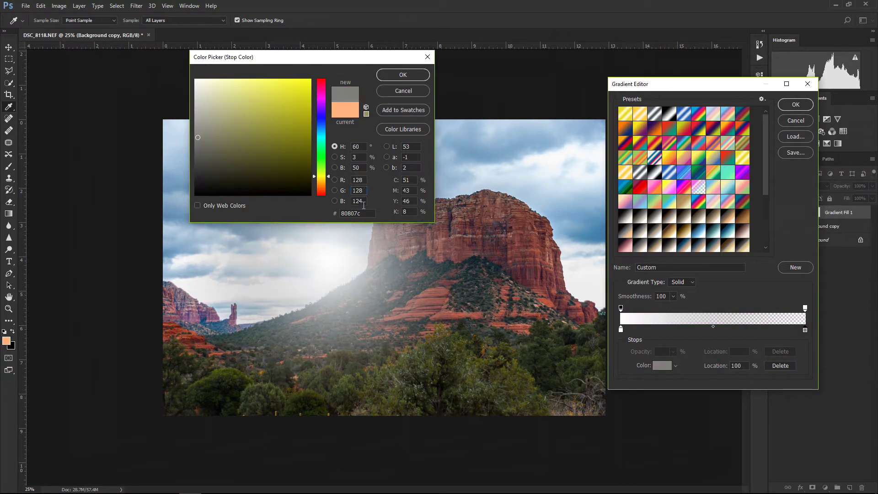
{"action": "left_click_drag", "start_coordinate": [365, 203], "coordinate": [344, 204]}
{"action": "type", "text": "128"}
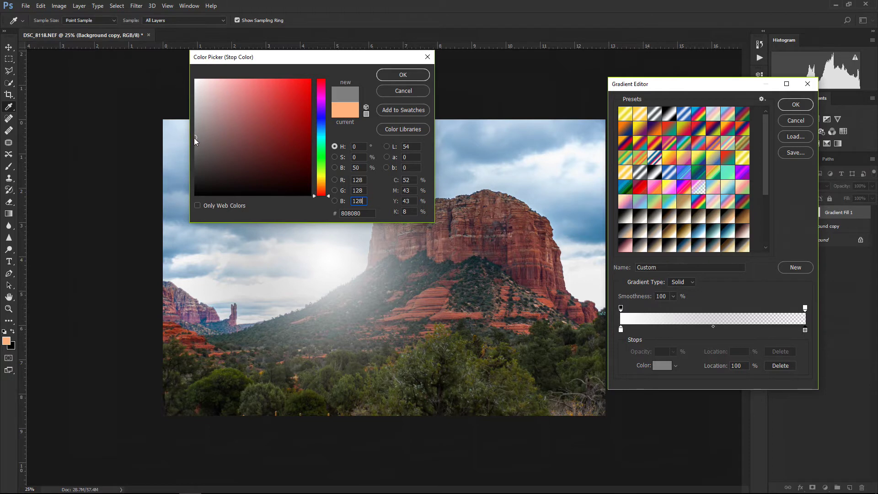
{"action": "left_click", "coordinate": [403, 75]}
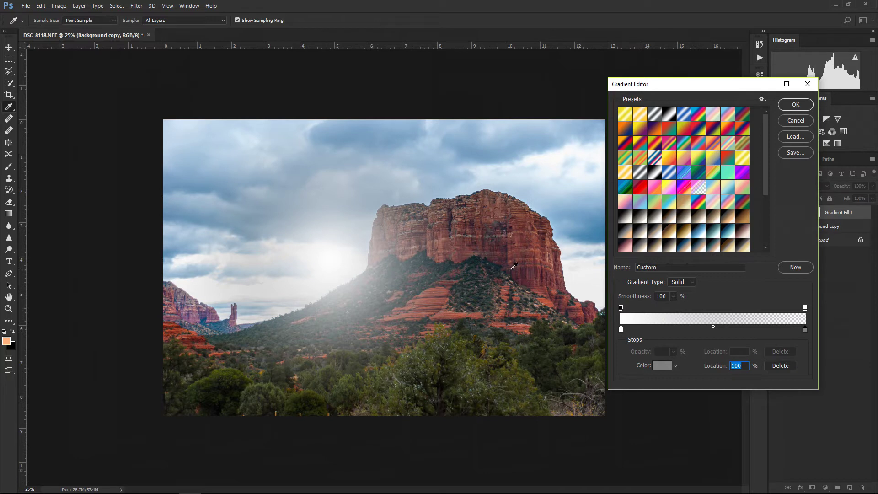
Add a second white stop near the gradient's start and a yellow stop (ffd666) at 19%.
{"action": "left_click", "coordinate": [621, 330]}
{"action": "mouse_move", "coordinate": [635, 329]}
{"action": "left_mouse_down"}
{"action": "mouse_move", "coordinate": [661, 328]}
{"action": "mouse_move", "coordinate": [635, 332]}
{"action": "left_mouse_up"}
{"action": "left_click", "coordinate": [657, 330]}
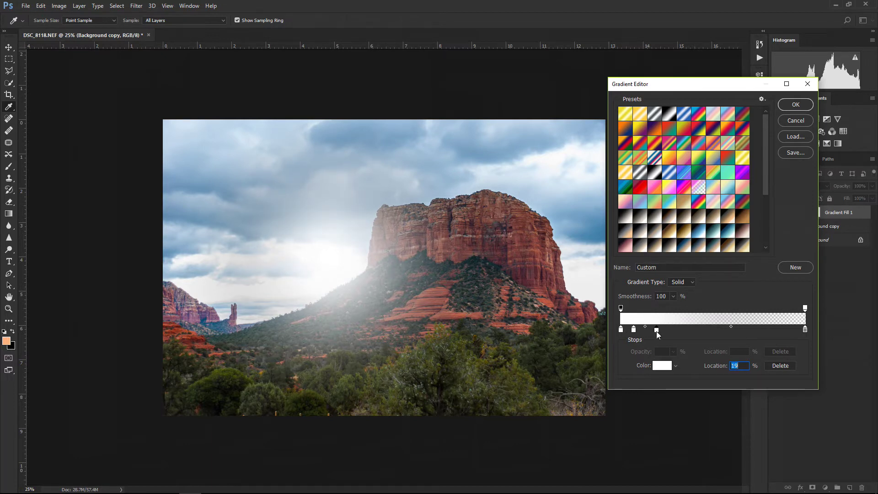
{"action": "left_click", "coordinate": [662, 366]}
{"action": "left_click", "coordinate": [322, 181]}
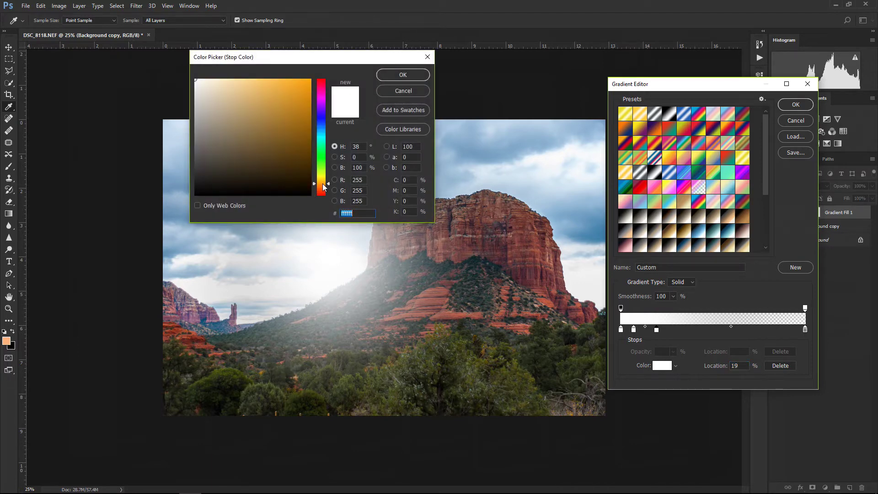
{"action": "left_click", "coordinate": [280, 112]}
{"action": "left_click", "coordinate": [265, 78]}
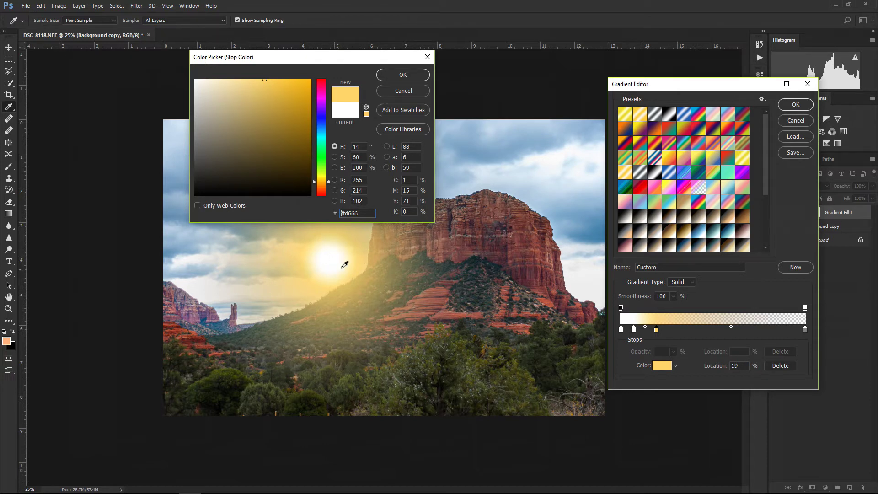
{"action": "left_click_drag", "start_coordinate": [355, 60], "coordinate": [504, 22]}
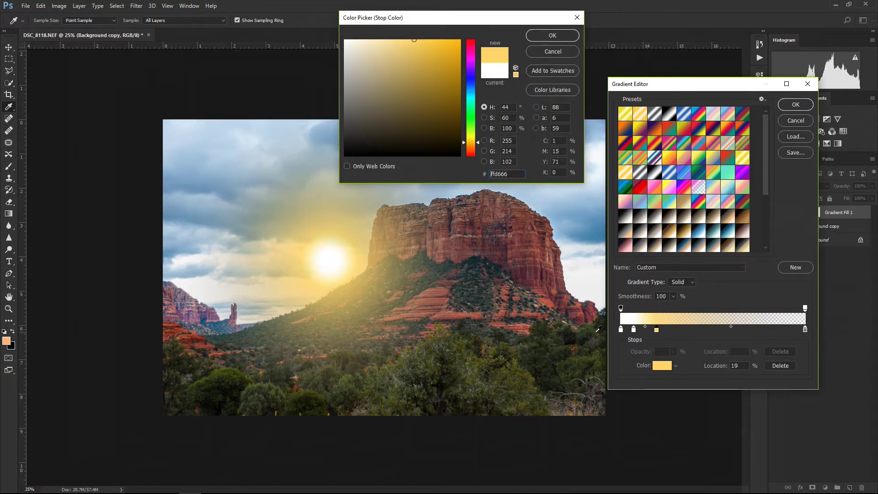
{"action": "left_click", "coordinate": [621, 333]}
{"action": "left_click", "coordinate": [545, 35]}
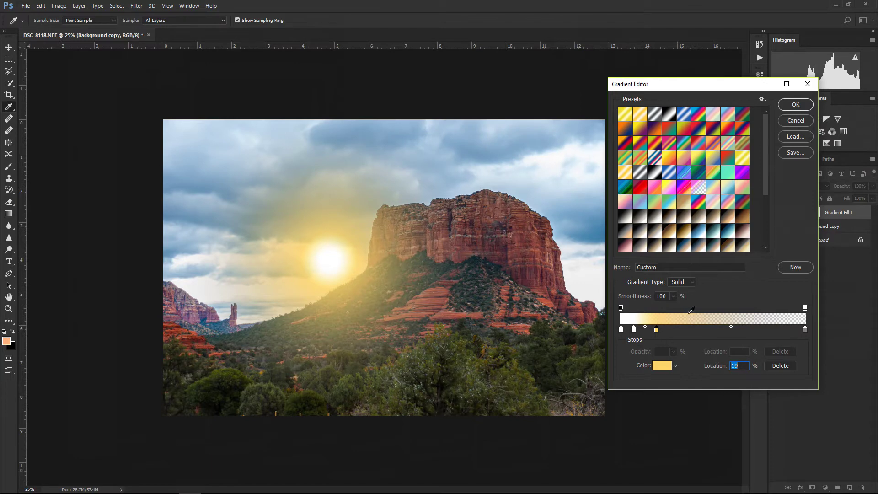
Add another color stop at 43% and make it orange (ffa066).
{"action": "left_click", "coordinate": [700, 329]}
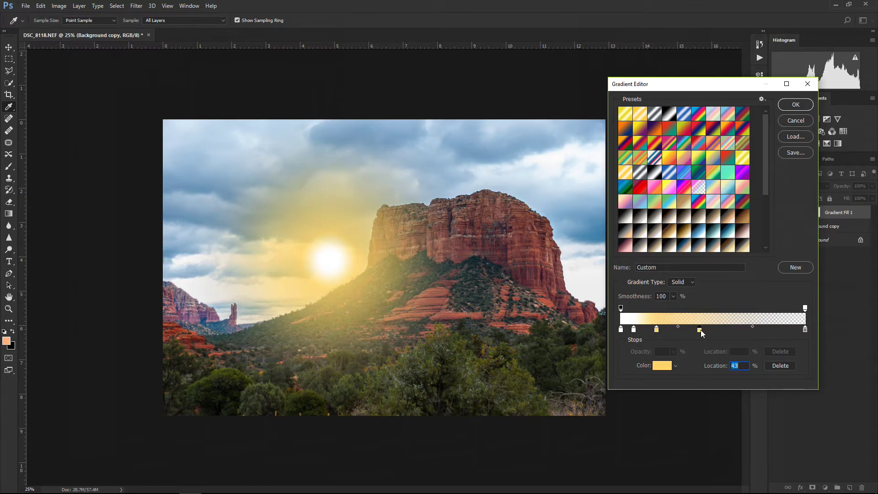
{"action": "left_click", "coordinate": [663, 369]}
{"action": "left_click_drag", "start_coordinate": [471, 143], "coordinate": [471, 153]}
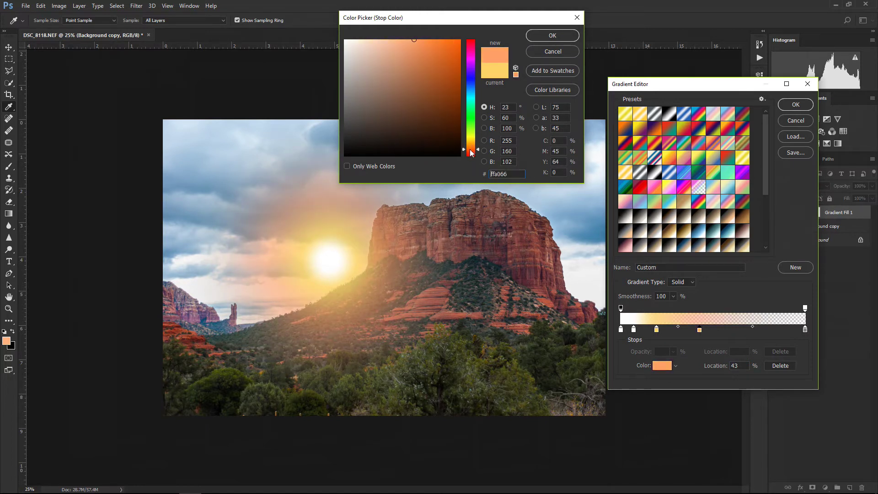
{"action": "left_click", "coordinate": [542, 34]}
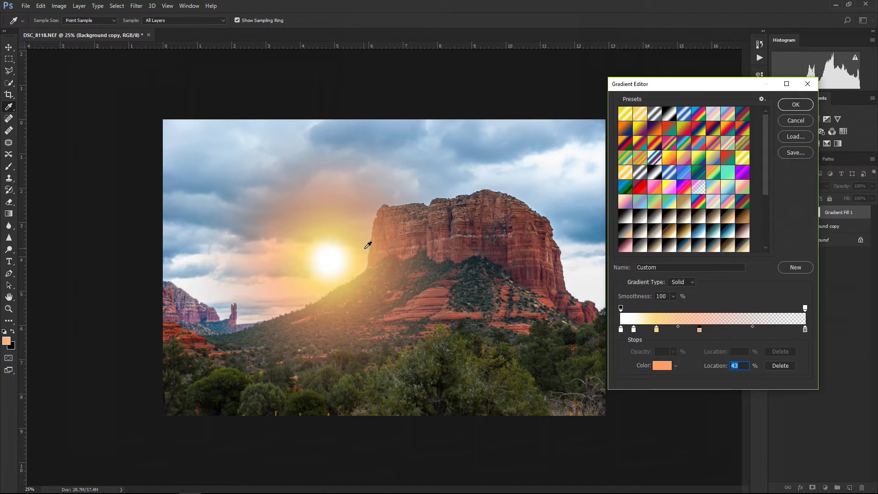
Move the inner white stop closer to the start, the yellow stop to 15% and the orange stop to about 63%, and accept the gradient.
{"action": "left_click_drag", "start_coordinate": [633, 331], "coordinate": [630, 333]}
{"action": "left_click_drag", "start_coordinate": [628, 329], "coordinate": [650, 333]}
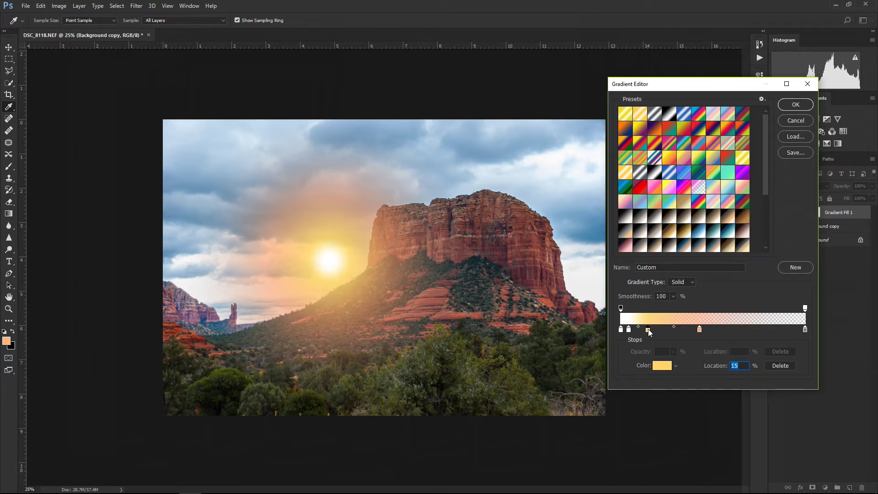
{"action": "left_click_drag", "start_coordinate": [700, 329], "coordinate": [726, 330]}
{"action": "left_click", "coordinate": [796, 105]}
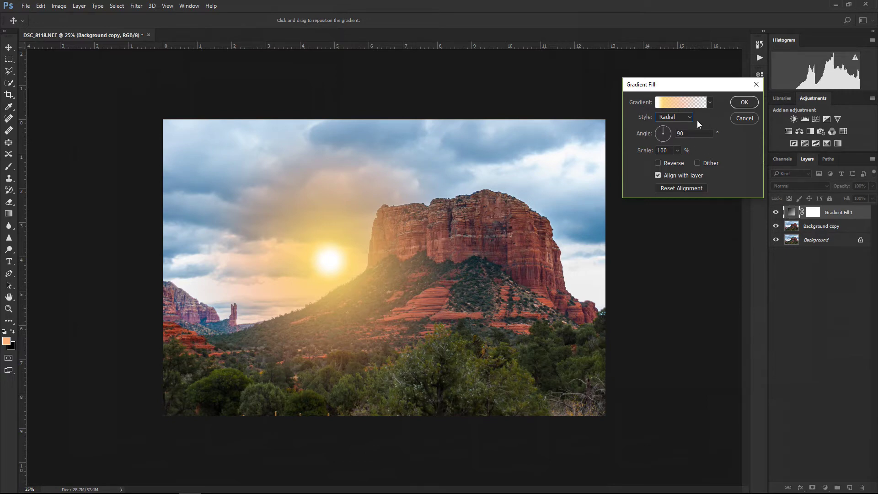
Position the sun glow just beside the butte's left cliff and set the gradient fill layer's blending mode to Hard Light.
{"action": "mouse_move", "coordinate": [337, 266]}
{"action": "left_mouse_down"}
{"action": "mouse_move", "coordinate": [451, 173]}
{"action": "mouse_move", "coordinate": [432, 236]}
{"action": "mouse_move", "coordinate": [335, 265]}
{"action": "left_mouse_up"}
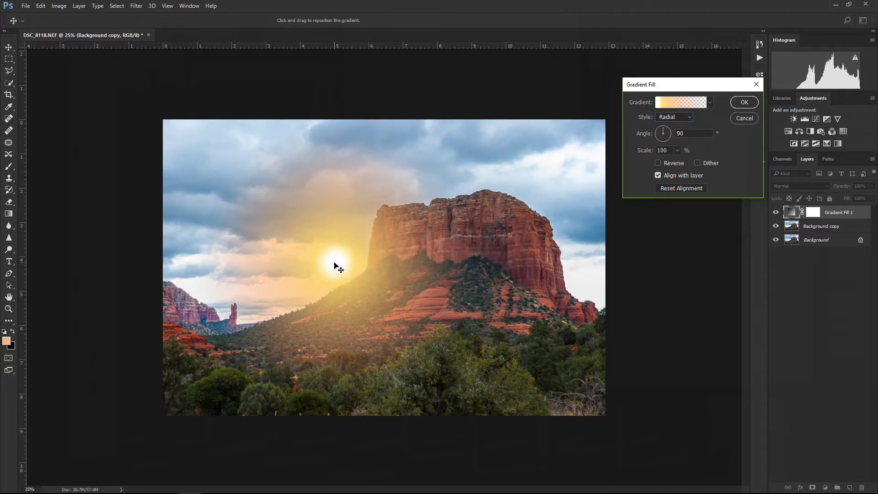
{"action": "mouse_move", "coordinate": [340, 267]}
{"action": "left_mouse_down"}
{"action": "mouse_move", "coordinate": [222, 339]}
{"action": "mouse_move", "coordinate": [218, 290]}
{"action": "mouse_move", "coordinate": [340, 267]}
{"action": "mouse_move", "coordinate": [334, 259]}
{"action": "left_mouse_up"}
{"action": "left_click", "coordinate": [741, 102]}
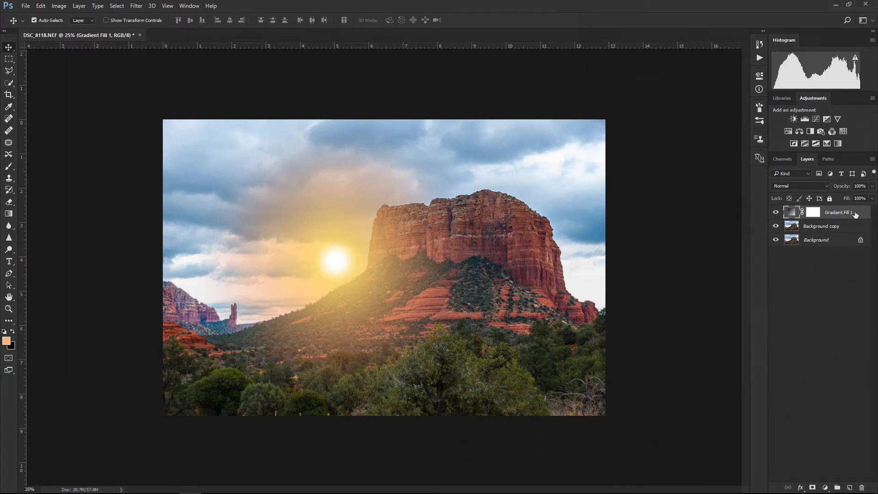
{"action": "left_click", "coordinate": [814, 186]}
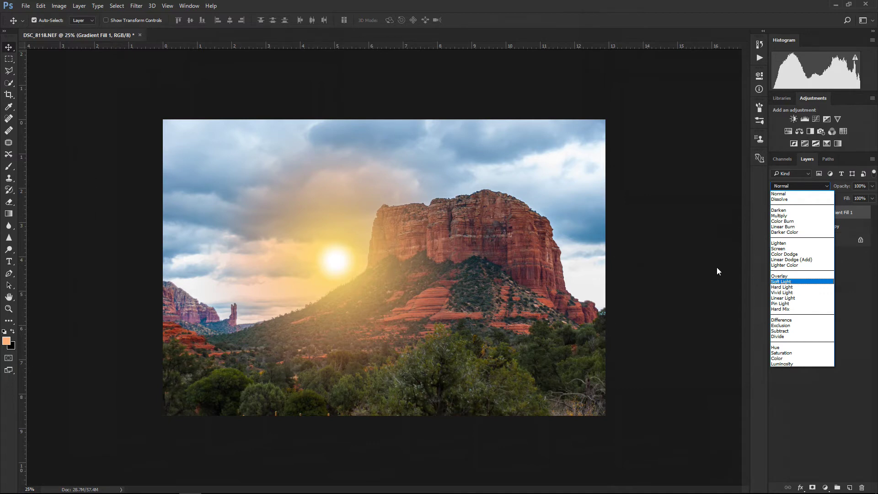
{"action": "left_click", "coordinate": [779, 287]}
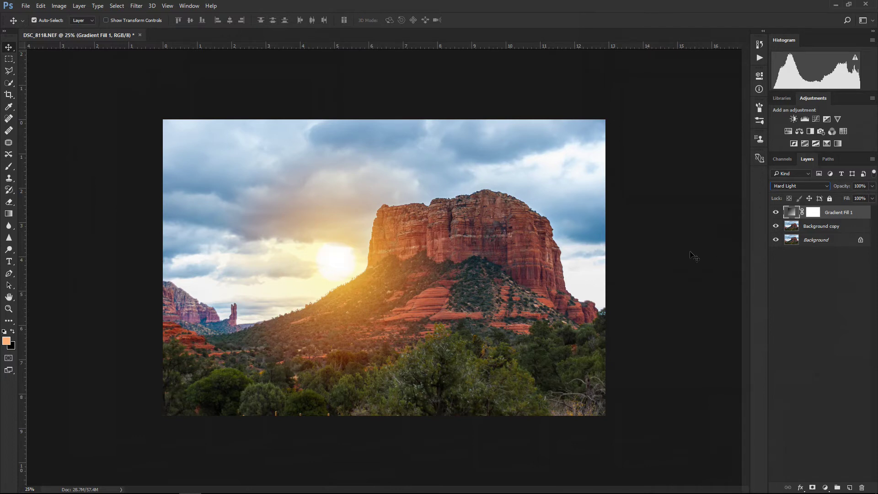
Reopen the sun's gradient for editing and recolor its orange stop at 63% to a redder orange (ff6b3e).
{"action": "double_click", "coordinate": [792, 213]}
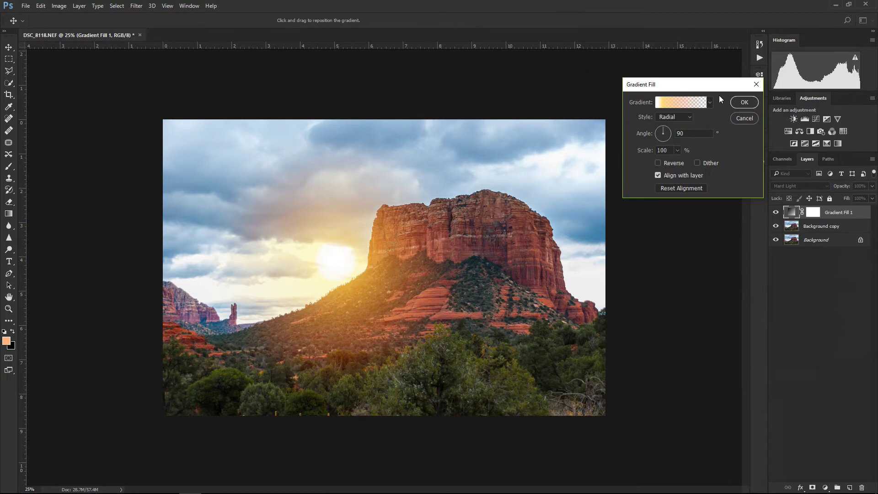
{"action": "left_click_drag", "start_coordinate": [713, 85], "coordinate": [717, 182]}
{"action": "left_click", "coordinate": [696, 202]}
{"action": "left_click_drag", "start_coordinate": [704, 89], "coordinate": [713, 81]}
{"action": "left_click", "coordinate": [744, 320]}
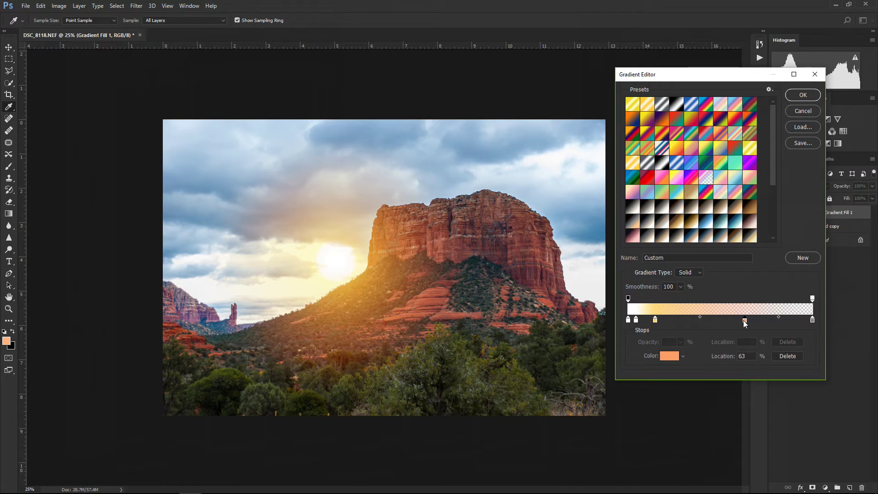
{"action": "left_click", "coordinate": [655, 320]}
{"action": "left_click", "coordinate": [636, 321]}
{"action": "left_click", "coordinate": [745, 320]}
{"action": "left_click", "coordinate": [667, 356]}
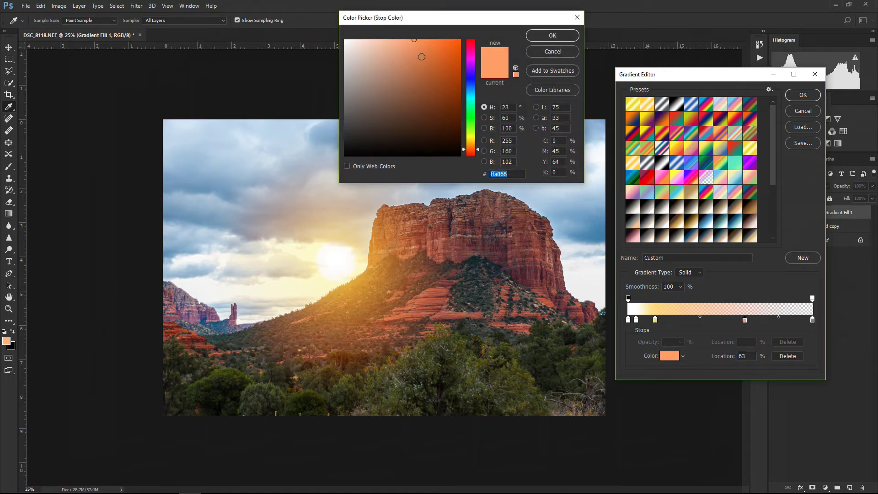
{"action": "left_click_drag", "start_coordinate": [418, 43], "coordinate": [434, 39]}
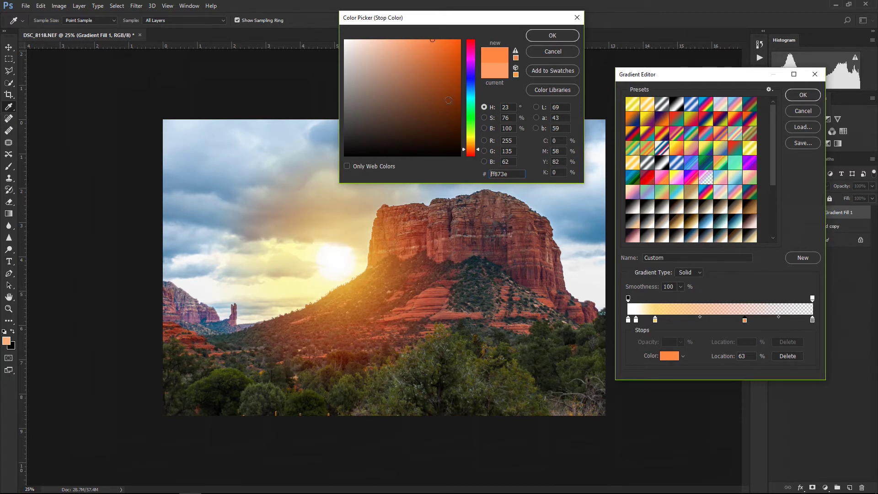
{"action": "left_click_drag", "start_coordinate": [474, 154], "coordinate": [475, 156]}
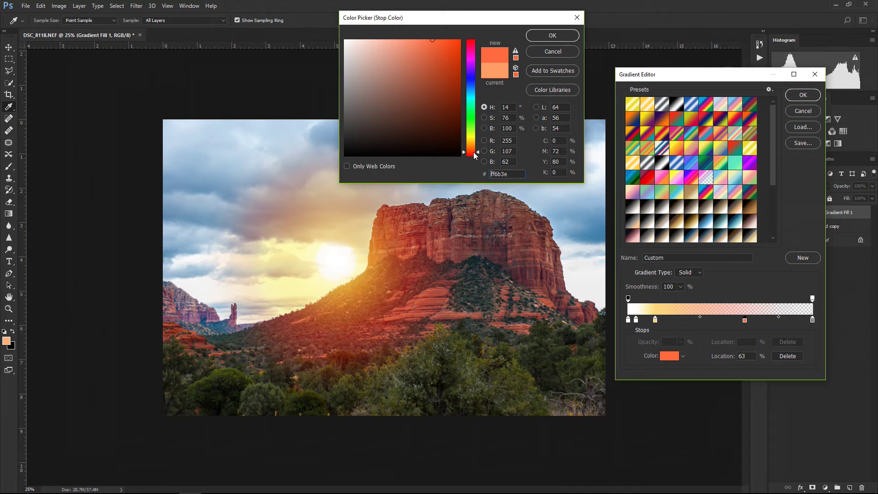
{"action": "left_click", "coordinate": [544, 36]}
Recolor the gradient's yellow stop at 15% to a more saturated yellow (ffcf4c).
{"action": "left_click", "coordinate": [655, 320]}
{"action": "left_click", "coordinate": [669, 357]}
{"action": "mouse_move", "coordinate": [444, 78]}
{"action": "left_mouse_down"}
{"action": "mouse_move", "coordinate": [410, 40]}
{"action": "mouse_move", "coordinate": [426, 40]}
{"action": "left_mouse_up"}
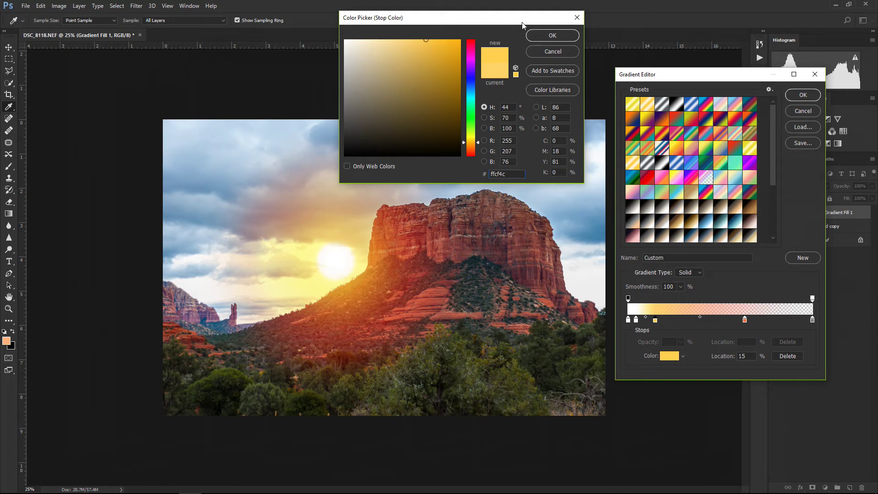
{"action": "left_click", "coordinate": [553, 35]}
Move the inner white stop to 3%, its midpoint toward yellow to 33% and the yellow stop to 10%, and accept the gradient.
{"action": "left_click", "coordinate": [636, 320]}
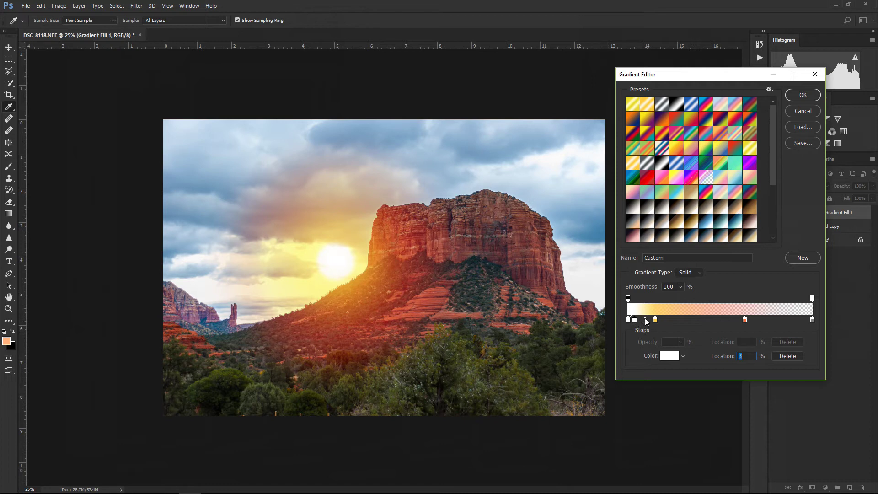
{"action": "left_click_drag", "start_coordinate": [645, 317], "coordinate": [642, 317]}
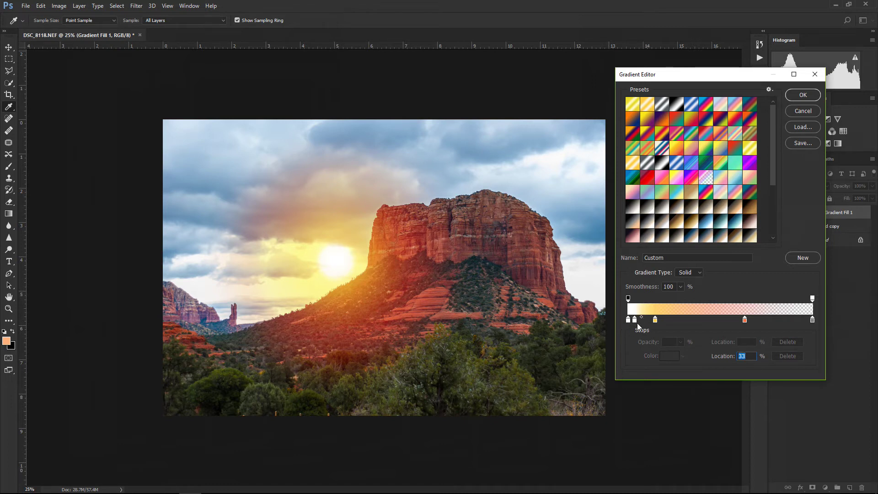
{"action": "left_click", "coordinate": [635, 320]}
{"action": "left_click_drag", "start_coordinate": [655, 320], "coordinate": [648, 324]}
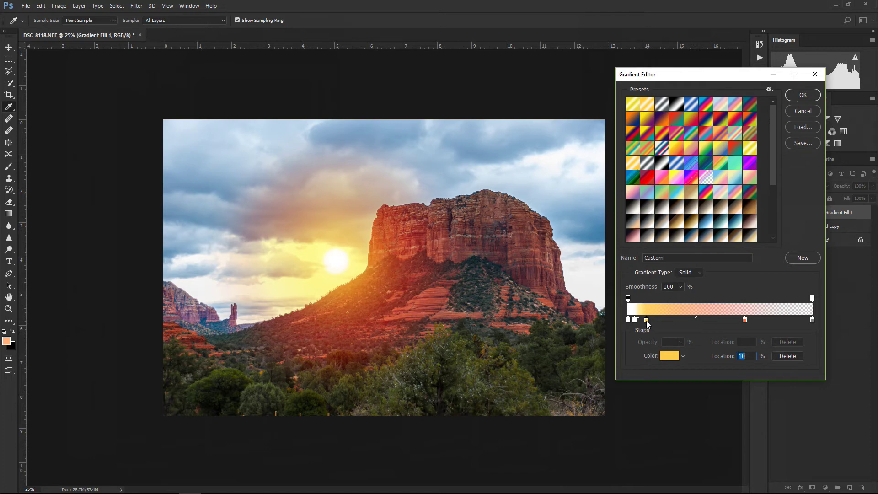
{"action": "left_click", "coordinate": [804, 96]}
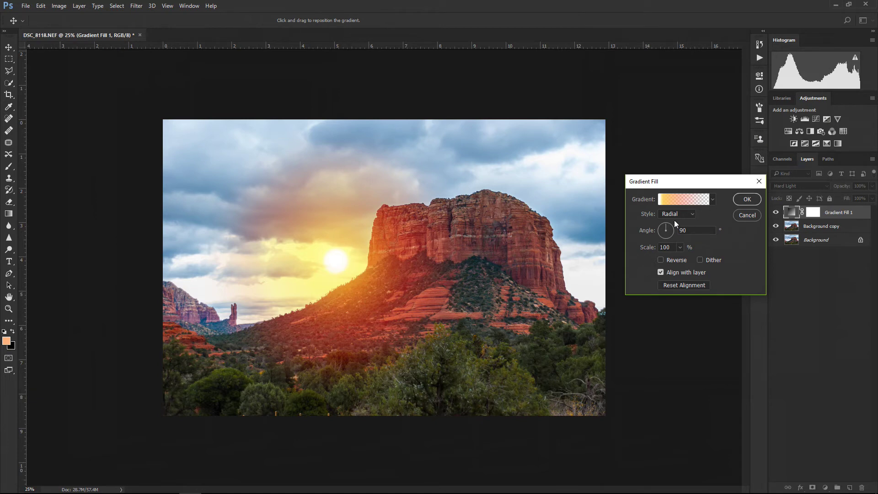
Set the gradient fill's angle to about 41.63° and its scale to 78%, and accept the fill settings.
{"action": "left_click_drag", "start_coordinate": [668, 231], "coordinate": [662, 230]}
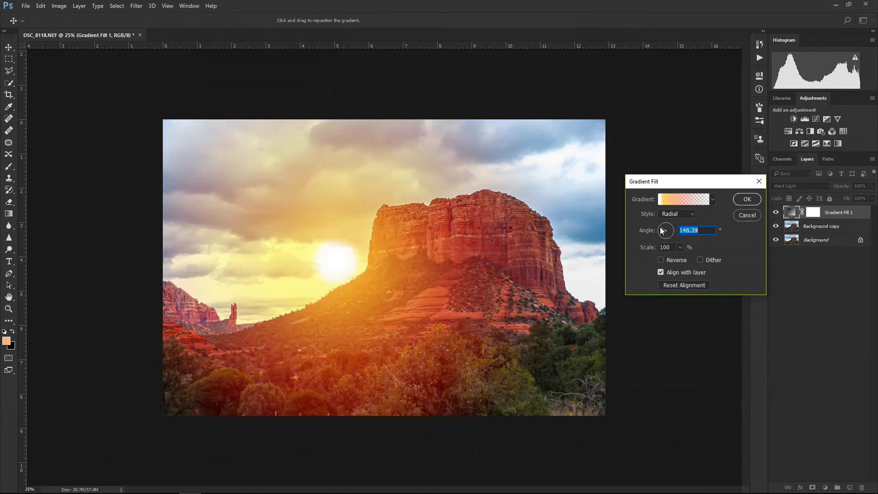
{"action": "mouse_move", "coordinate": [660, 230]}
{"action": "left_mouse_down"}
{"action": "mouse_move", "coordinate": [667, 236]}
{"action": "mouse_move", "coordinate": [672, 230]}
{"action": "left_mouse_up"}
{"action": "left_click", "coordinate": [672, 230]}
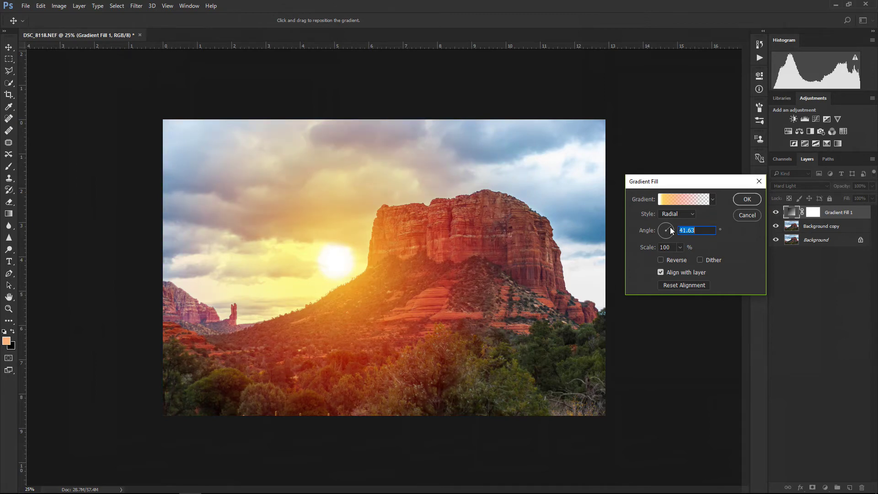
{"action": "left_click", "coordinate": [680, 247]}
{"action": "mouse_move", "coordinate": [681, 258]}
{"action": "left_mouse_down"}
{"action": "mouse_move", "coordinate": [697, 259]}
{"action": "mouse_move", "coordinate": [675, 260]}
{"action": "left_mouse_up"}
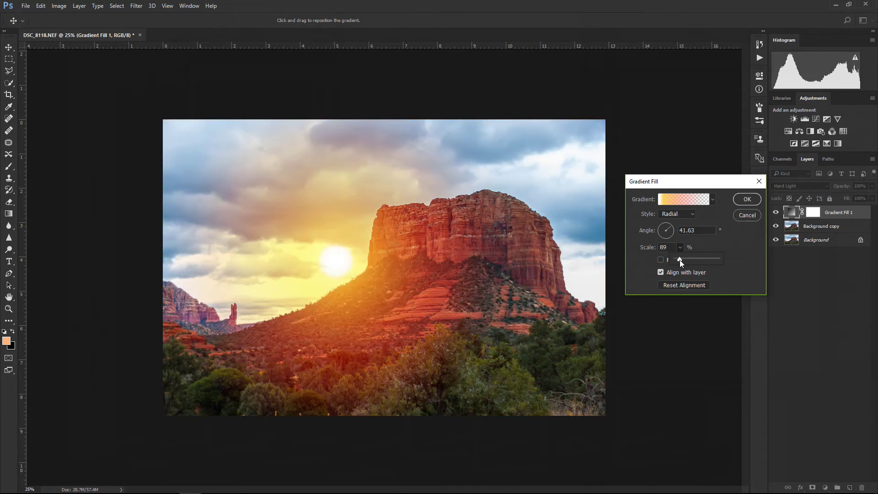
{"action": "left_click_drag", "start_coordinate": [680, 259], "coordinate": [680, 260]}
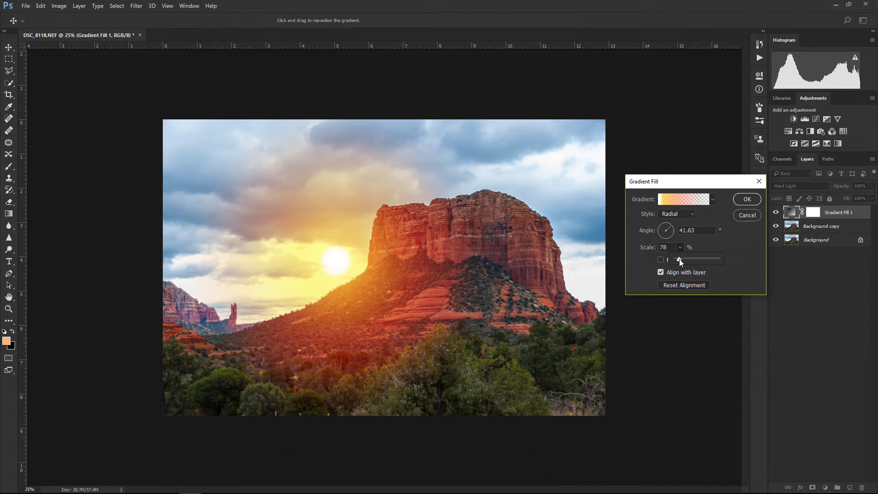
{"action": "left_click", "coordinate": [751, 200]}
{"action": "left_click", "coordinate": [750, 199]}
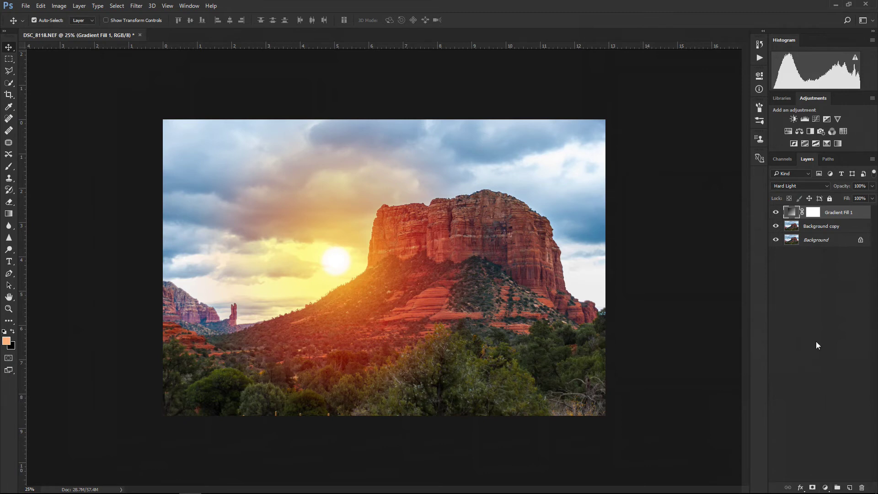
Add a Hue/Saturation adjustment layer directly above the Background copy layer.
{"action": "left_click", "coordinate": [822, 227]}
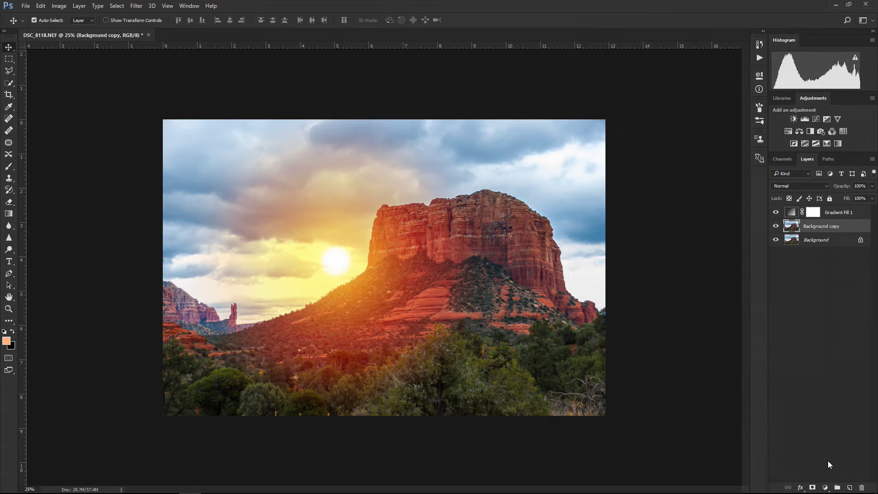
{"action": "left_click", "coordinate": [826, 487]}
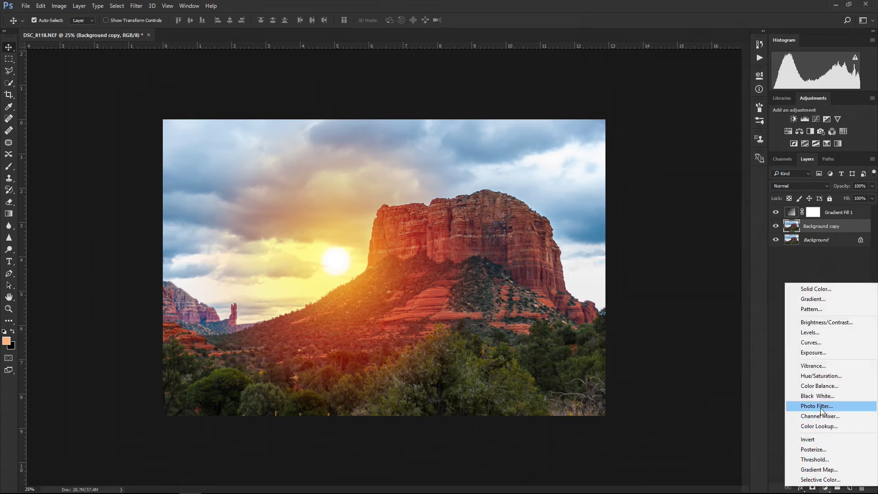
{"action": "left_click", "coordinate": [822, 376]}
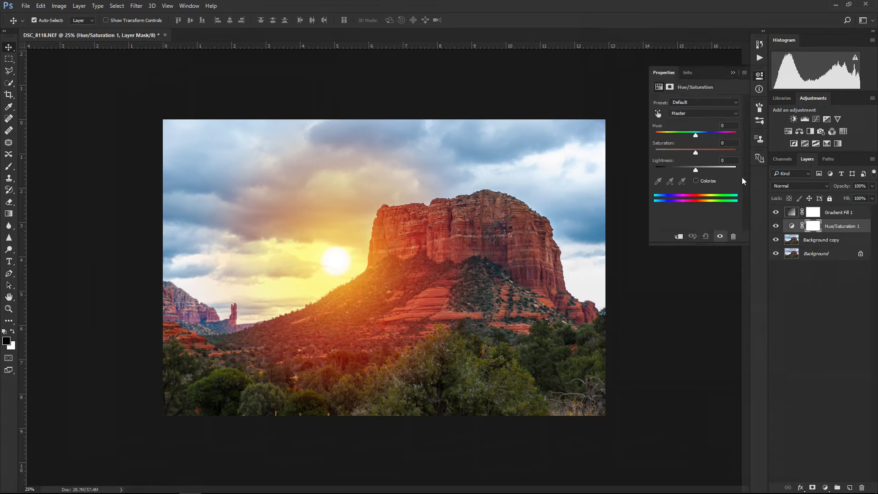
Try raising the saturation of the Greens to +92, and reset it to 0.
{"action": "left_click", "coordinate": [690, 113]}
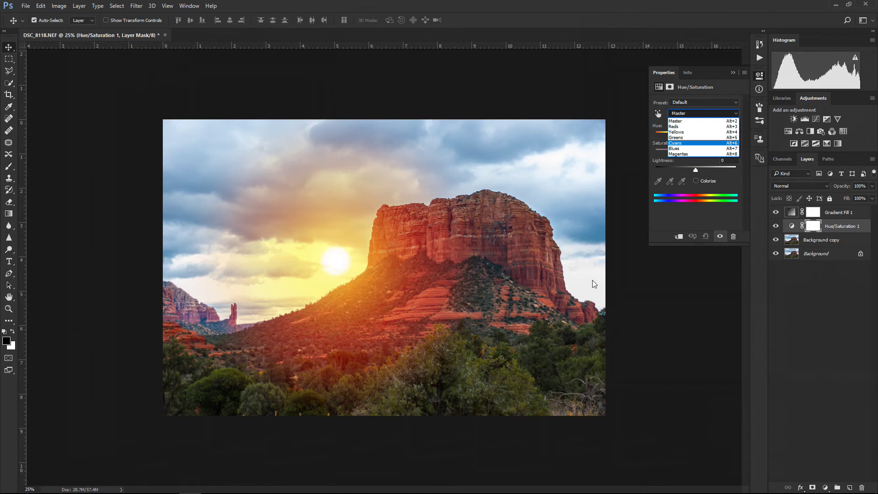
{"action": "left_click", "coordinate": [688, 139]}
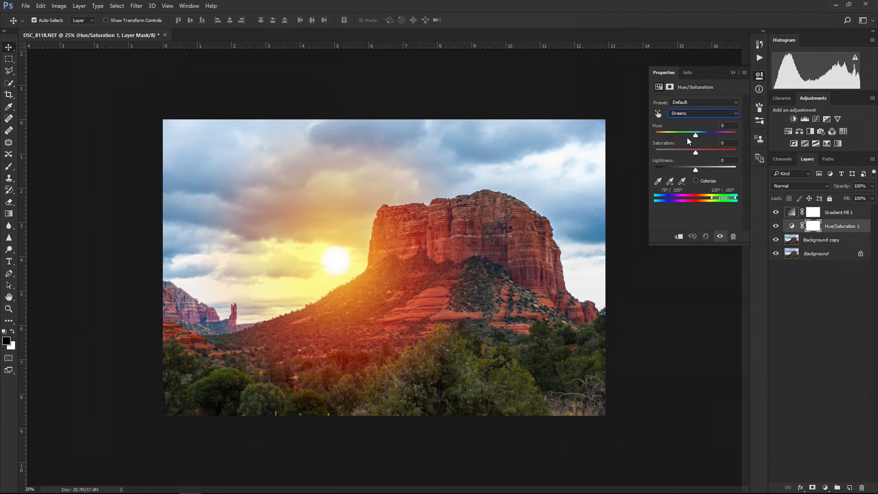
{"action": "left_click_drag", "start_coordinate": [696, 152], "coordinate": [713, 152]}
{"action": "left_click_drag", "start_coordinate": [731, 154], "coordinate": [733, 153]}
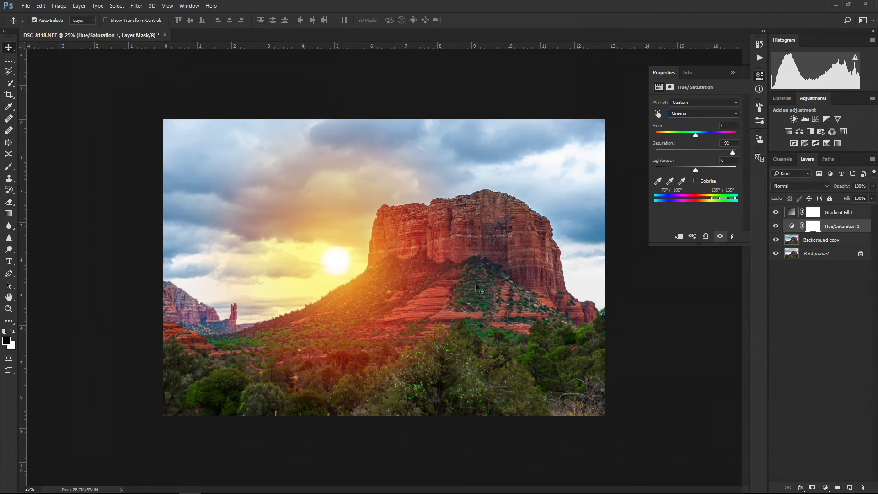
{"action": "left_click", "coordinate": [726, 143]}
{"action": "type", "text": "0"}
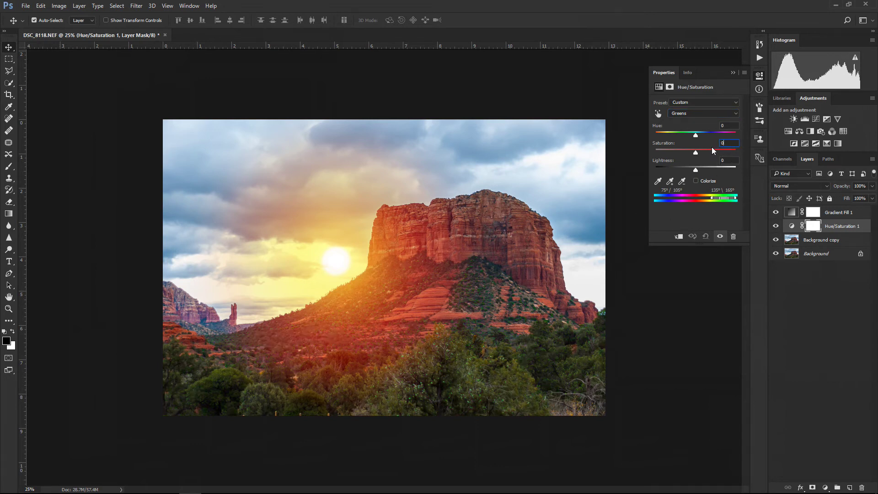
Raise the saturation of the Yellows to about +39 in the Hue/Saturation adjustment.
{"action": "left_click", "coordinate": [695, 114]}
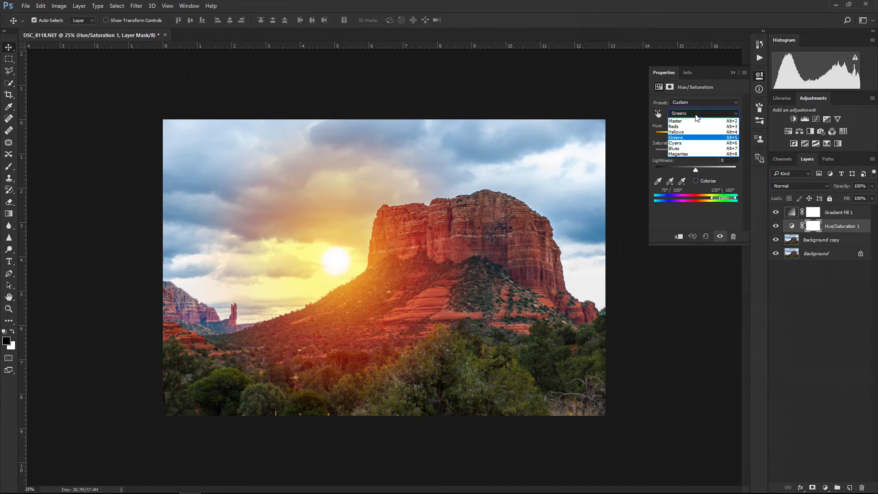
{"action": "left_click", "coordinate": [676, 132]}
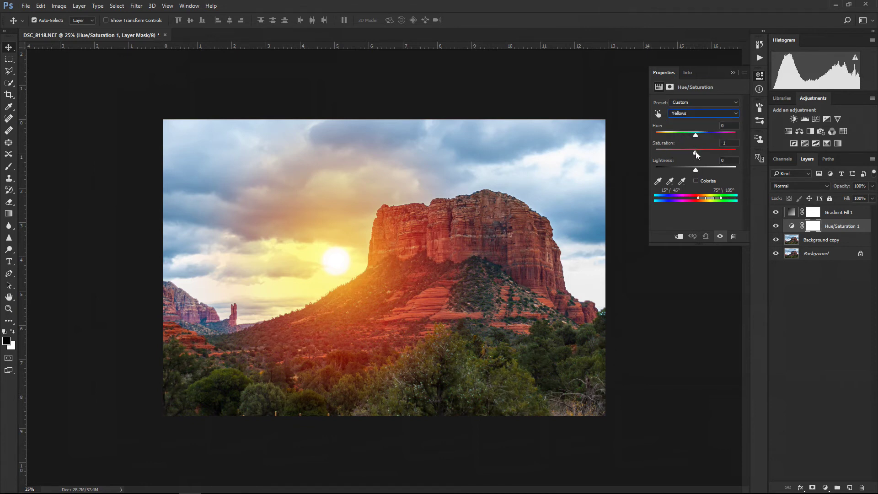
{"action": "left_click_drag", "start_coordinate": [716, 152], "coordinate": [720, 152]}
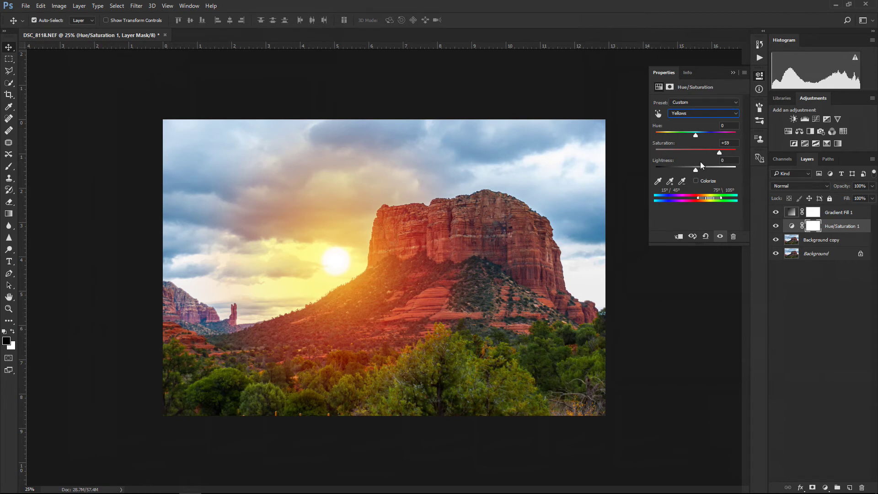
{"action": "mouse_move", "coordinate": [714, 153]}
{"action": "left_mouse_down"}
{"action": "mouse_move", "coordinate": [703, 155]}
{"action": "mouse_move", "coordinate": [719, 154]}
{"action": "left_mouse_up"}
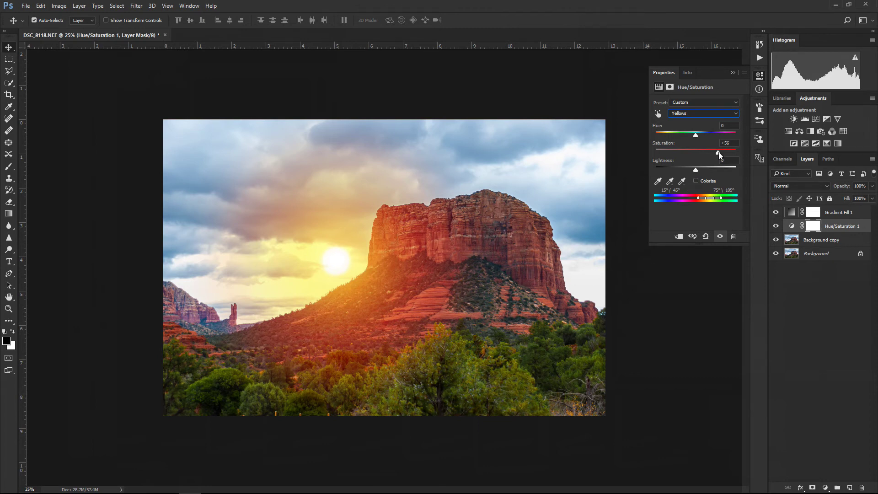
{"action": "left_click_drag", "start_coordinate": [715, 152], "coordinate": [712, 152]}
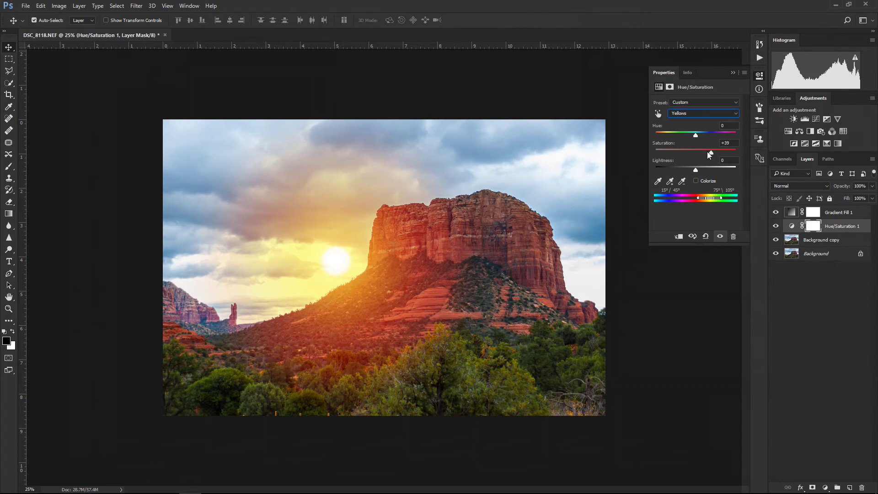
Try raising the lightness of the Yellows, and reset it to 0.
{"action": "mouse_move", "coordinate": [695, 170]}
{"action": "left_mouse_down"}
{"action": "mouse_move", "coordinate": [734, 171]}
{"action": "mouse_move", "coordinate": [676, 169]}
{"action": "mouse_move", "coordinate": [705, 168]}
{"action": "left_mouse_up"}
{"action": "left_click", "coordinate": [732, 160]}
{"action": "type", "text": "0"}
Fine-tune the saturation of the Yellows and close the adjustment's properties.
{"action": "left_click", "coordinate": [731, 143]}
{"action": "left_click_drag", "start_coordinate": [711, 155], "coordinate": [712, 155]}
{"action": "left_click", "coordinate": [733, 73]}
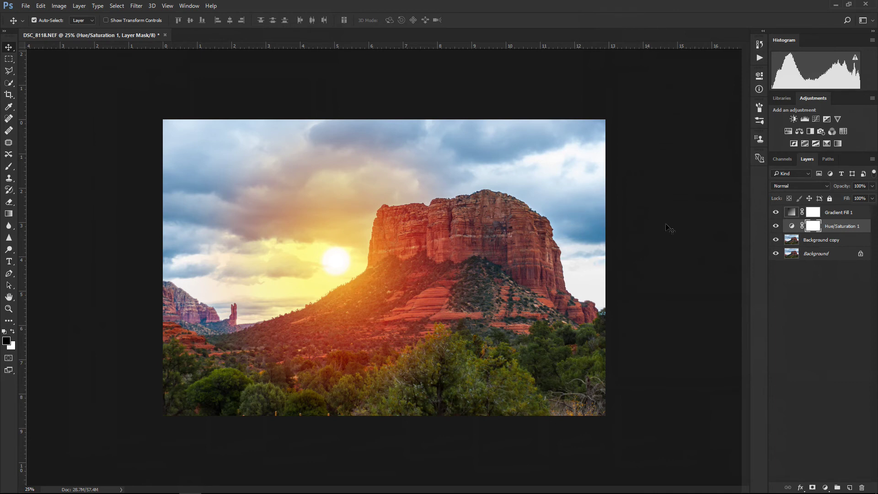
Add a new blank layer directly above the Background copy layer and activate the Brush tool.
{"action": "left_click", "coordinate": [837, 243]}
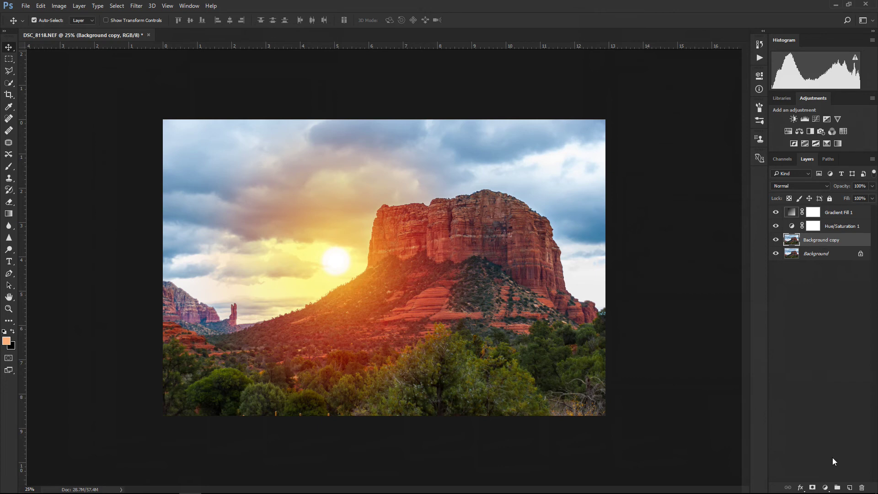
{"action": "left_click", "coordinate": [849, 487]}
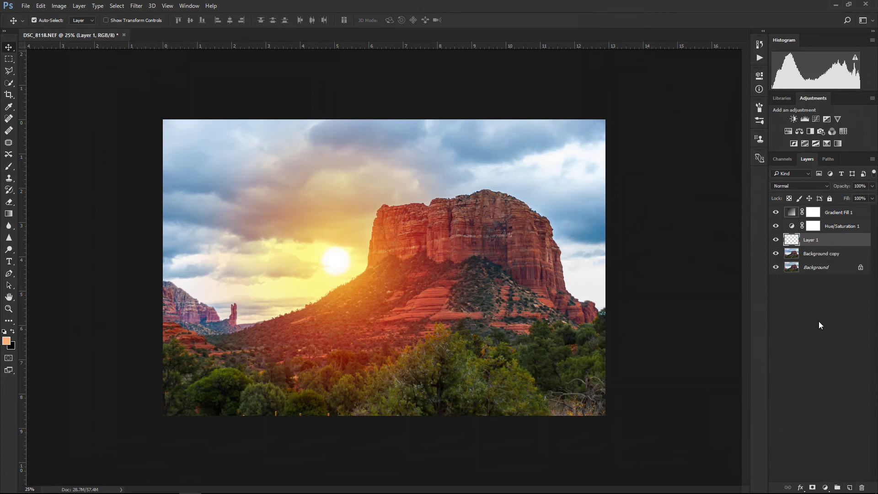
{"action": "left_click", "coordinate": [9, 167]}
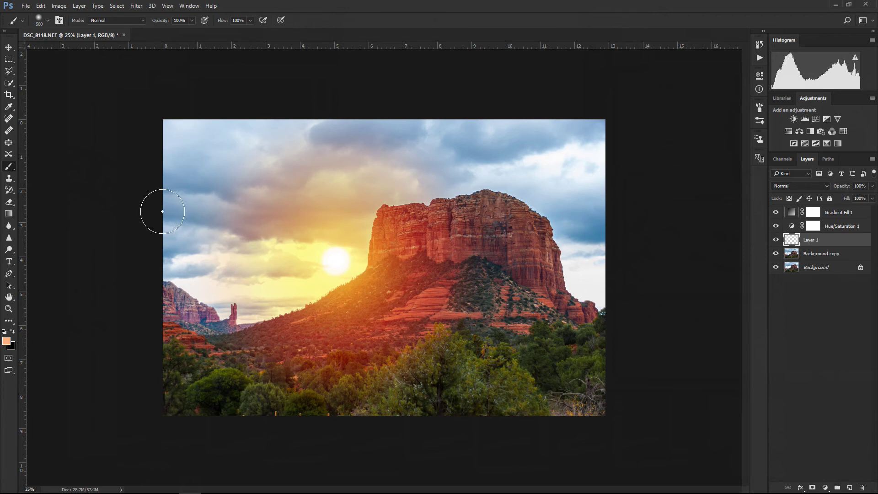
Set the foreground colour to a more saturated orange, about #fd9d57, for the Brush tool.
{"action": "left_click", "coordinate": [9, 343]}
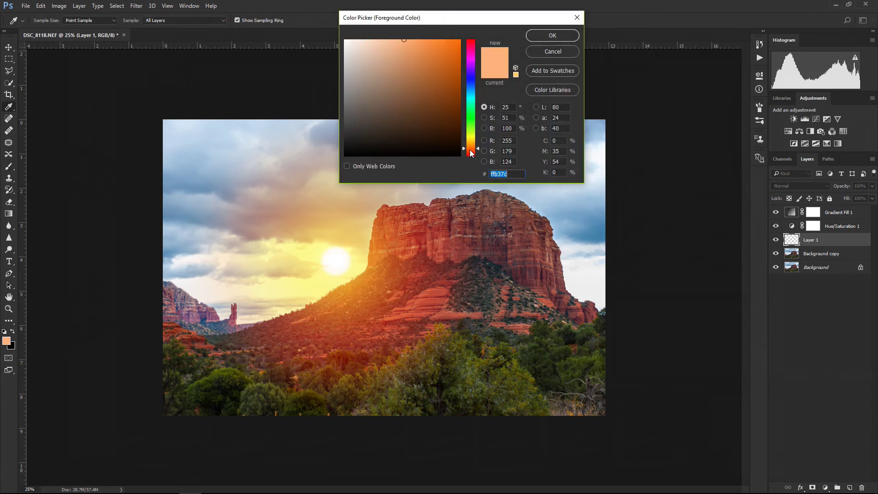
{"action": "left_click_drag", "start_coordinate": [425, 54], "coordinate": [422, 40]}
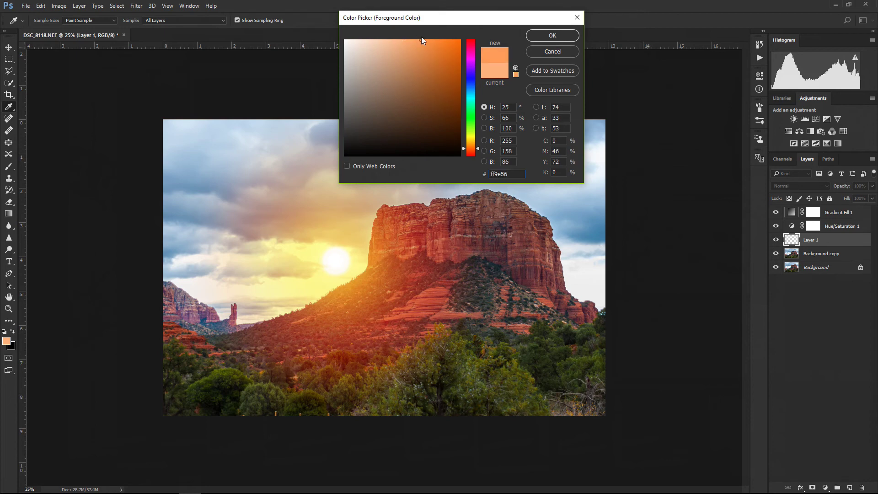
{"action": "left_click", "coordinate": [537, 37]}
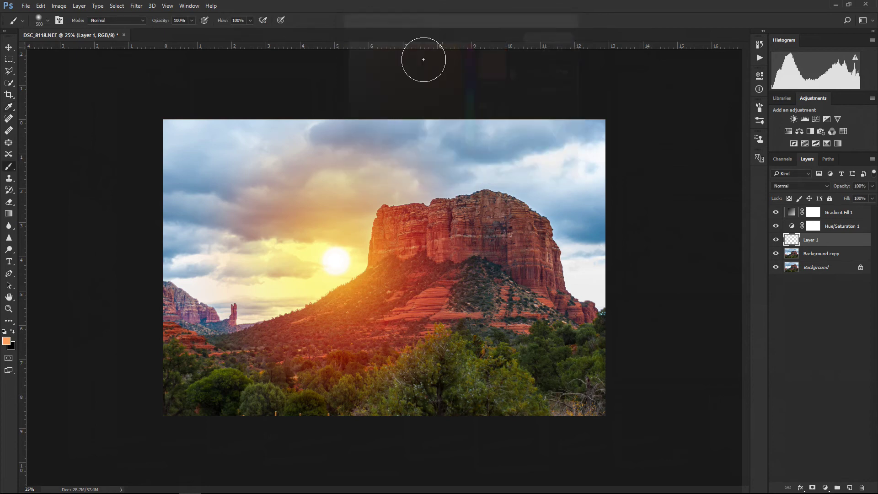
{"action": "key", "text": "b"}
{"action": "left_click", "coordinate": [8, 346]}
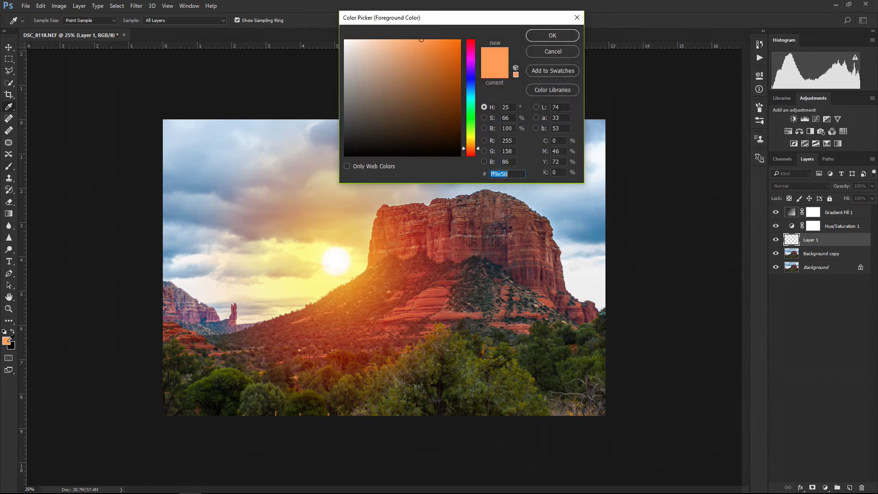
{"action": "left_click_drag", "start_coordinate": [431, 46], "coordinate": [421, 41]}
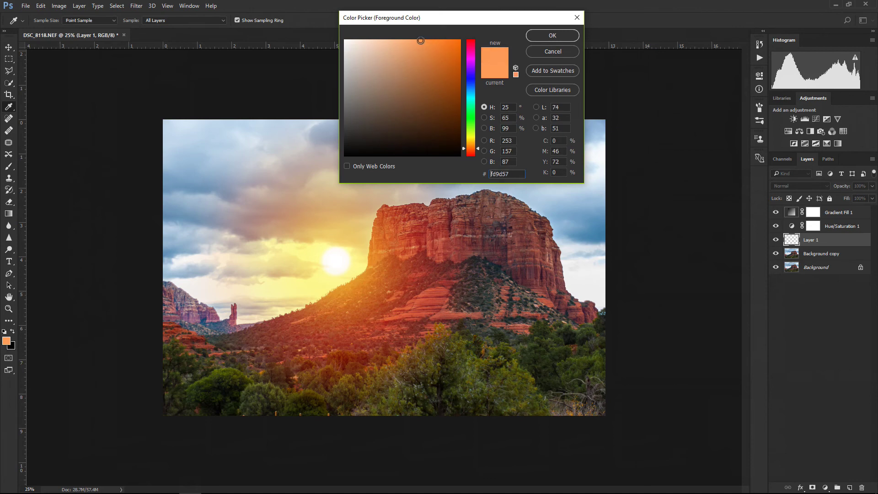
{"action": "left_click", "coordinate": [553, 36]}
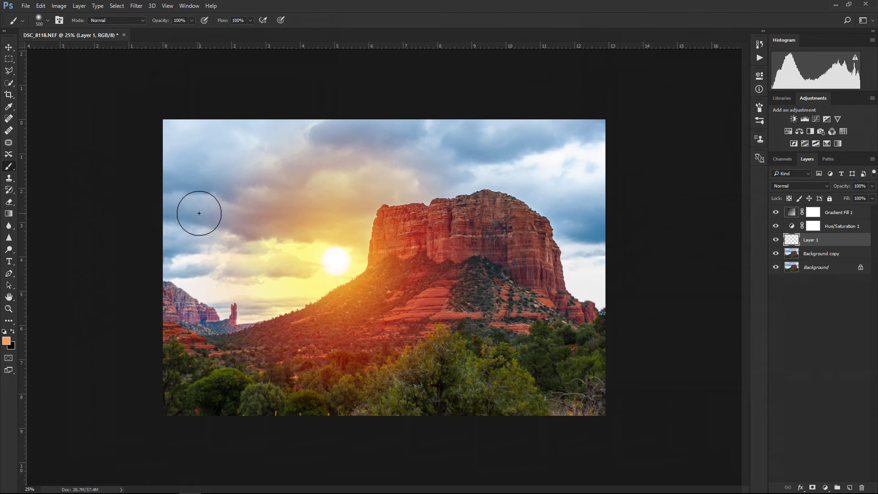
Paint a broad orange stroke across the clouds above the sun on Layer 1 and set the layer's blend mode to Soft Light.
{"action": "mouse_move", "coordinate": [194, 206]}
{"action": "left_mouse_down"}
{"action": "mouse_move", "coordinate": [294, 224]}
{"action": "mouse_move", "coordinate": [362, 209]}
{"action": "left_mouse_up"}
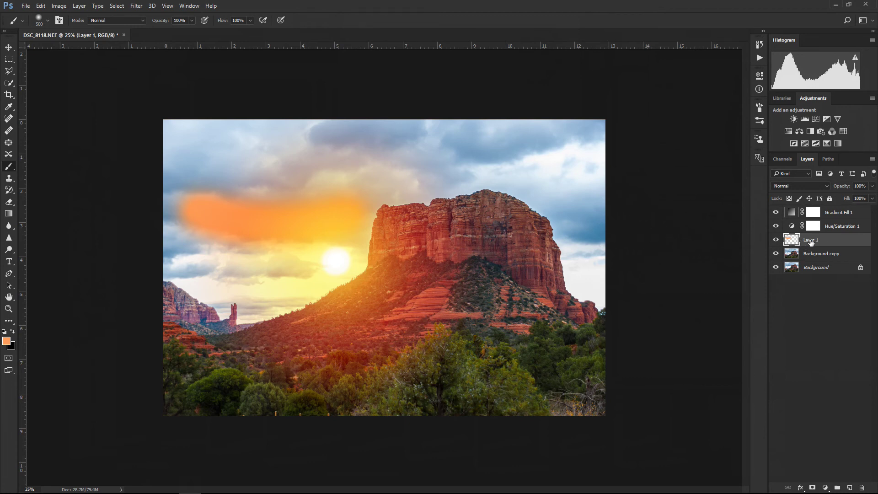
{"action": "left_click", "coordinate": [798, 187]}
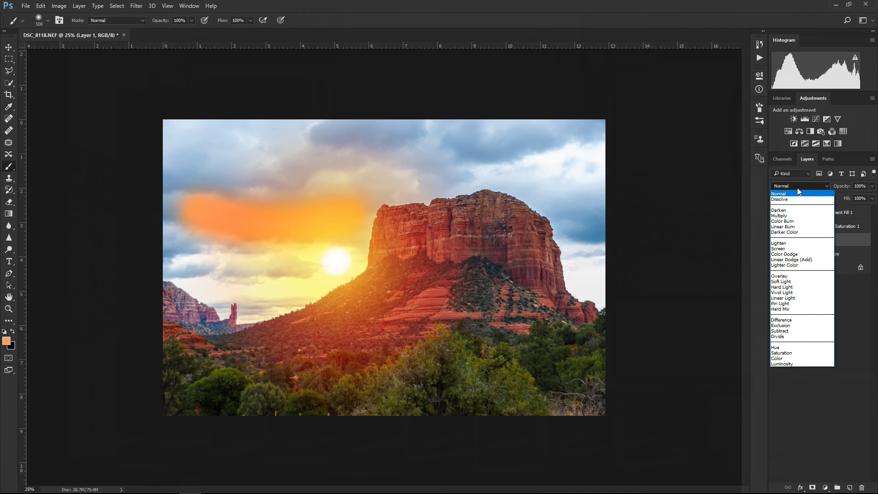
{"action": "left_click", "coordinate": [789, 282]}
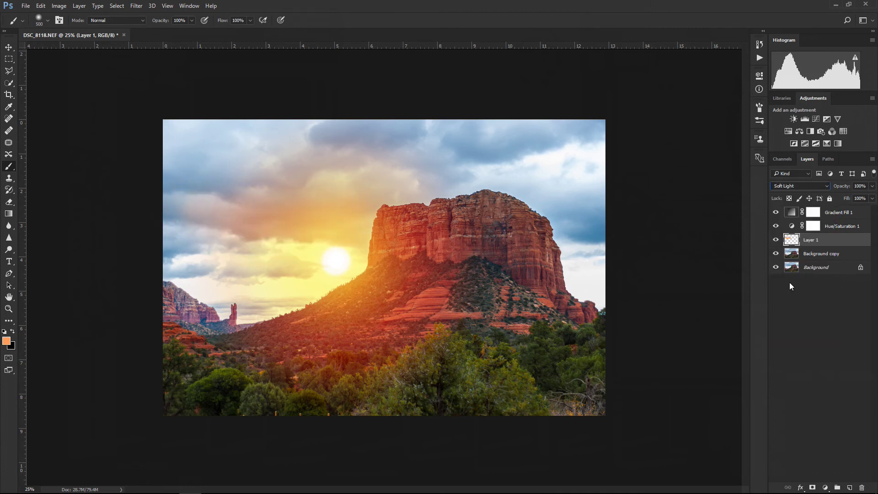
Compare the image with Layer 1 hidden and shown, and try the Overlay blend mode on it.
{"action": "left_click", "coordinate": [776, 240]}
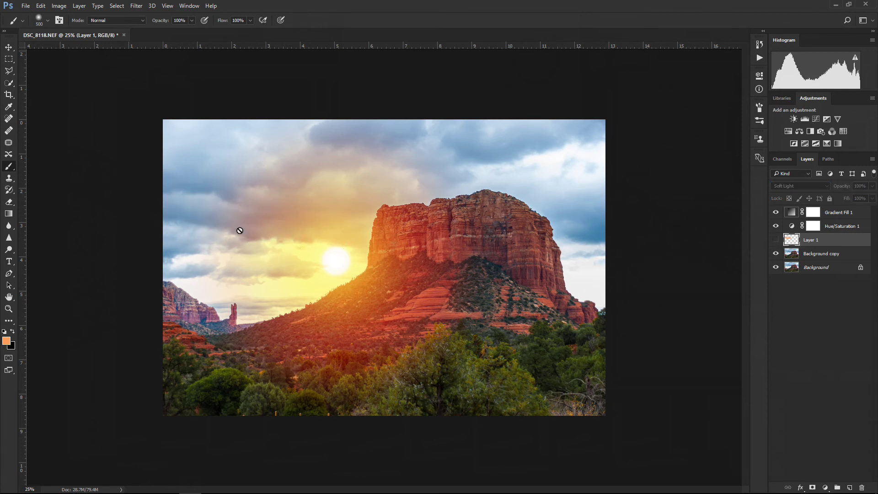
{"action": "left_click", "coordinate": [776, 241]}
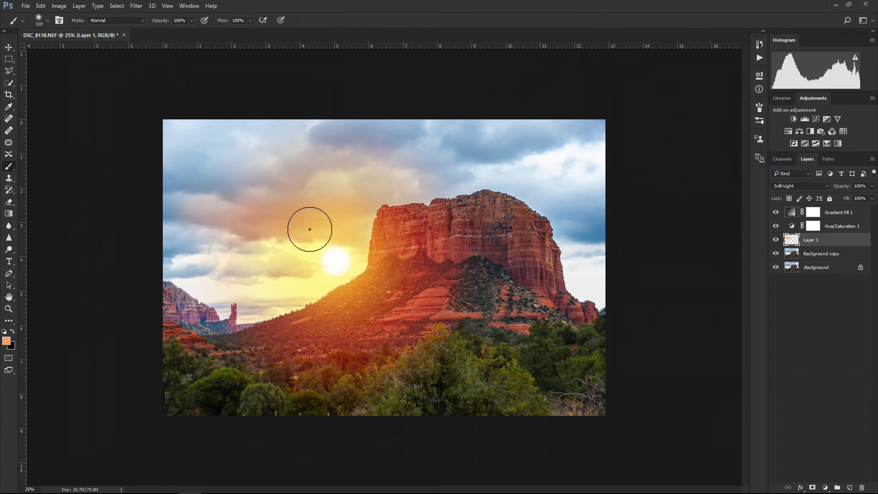
{"action": "left_click", "coordinate": [800, 186]}
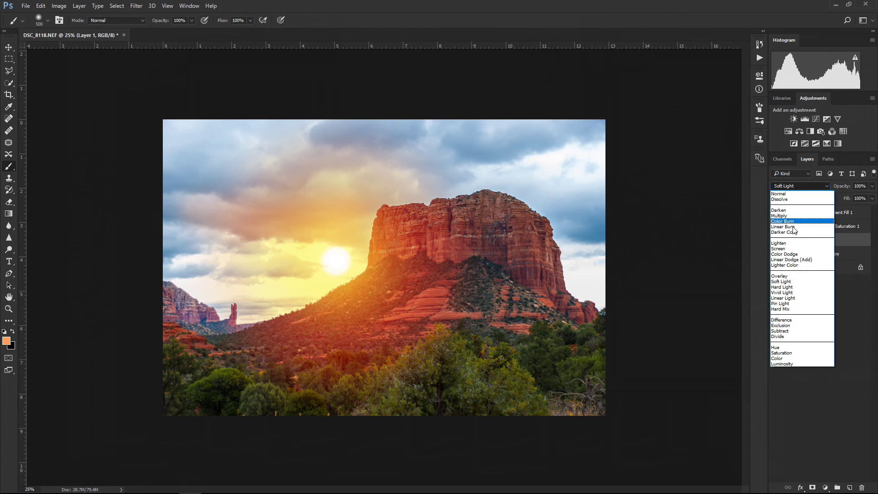
{"action": "left_click", "coordinate": [787, 275]}
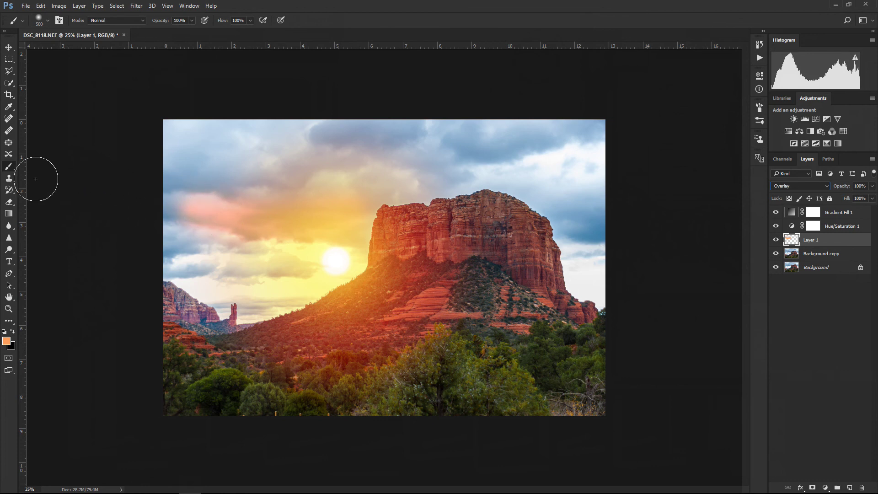
Erase the pinkish far end of the painted cloud stroke on Layer 1 with the Eraser enlarged to 600 px.
{"action": "left_click", "coordinate": [9, 201]}
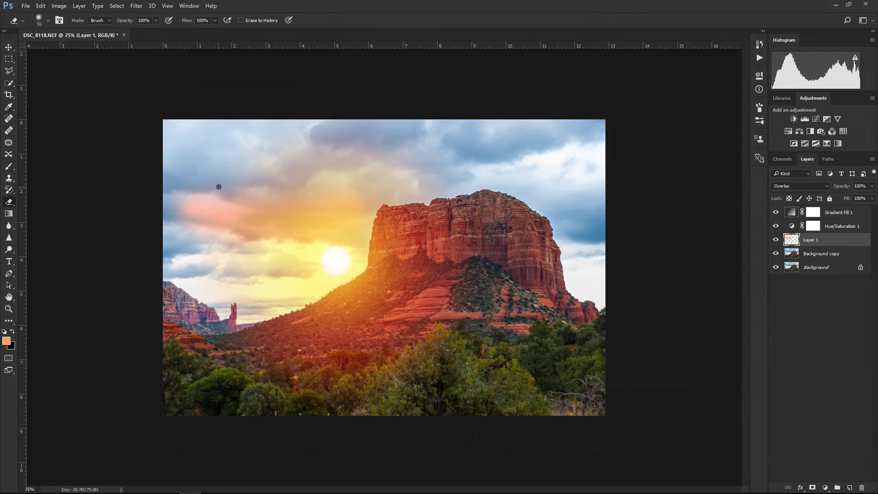
{"action": "key", "text": "bracketright"}
{"action": "key", "text": "bracketright"}
{"action": "key", "text": "bracketright"}
{"action": "key", "text": "bracketright"}
{"action": "key", "text": "bracketright"}
{"action": "key", "text": "bracketright"}
{"action": "key", "text": "bracketright"}
{"action": "key", "text": "bracketright"}
{"action": "key", "text": "bracketright"}
{"action": "left_click_drag", "start_coordinate": [235, 178], "coordinate": [184, 202]}
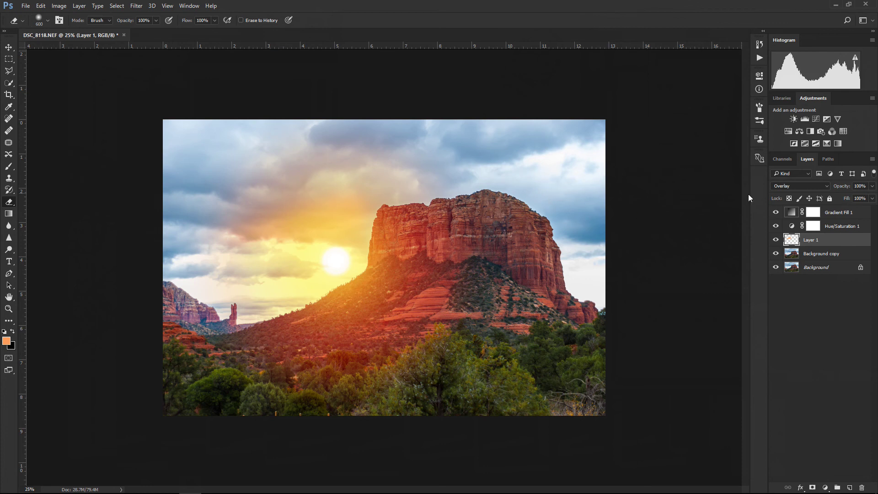
Brush orange strokes on Layer 1 over the clouds above the butte, above the sun and across the sky on the sun's far side.
{"action": "left_click", "coordinate": [6, 168]}
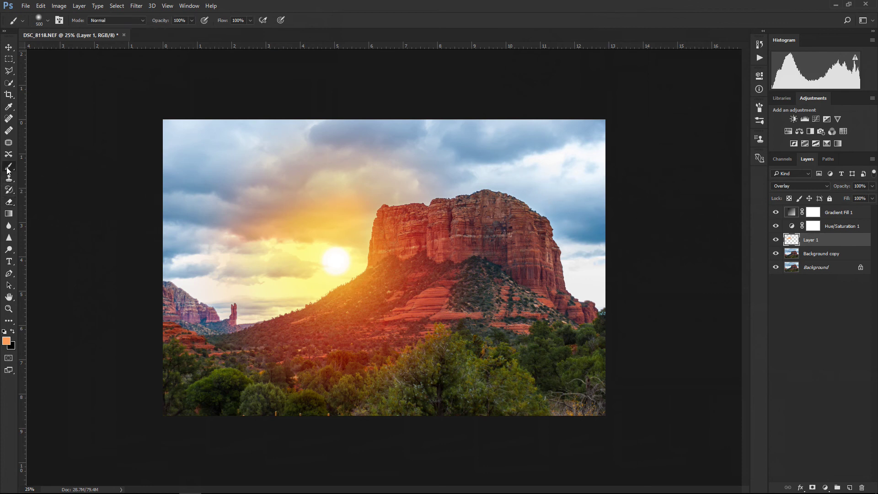
{"action": "left_click", "coordinate": [475, 164]}
{"action": "left_click_drag", "start_coordinate": [475, 164], "coordinate": [590, 151]}
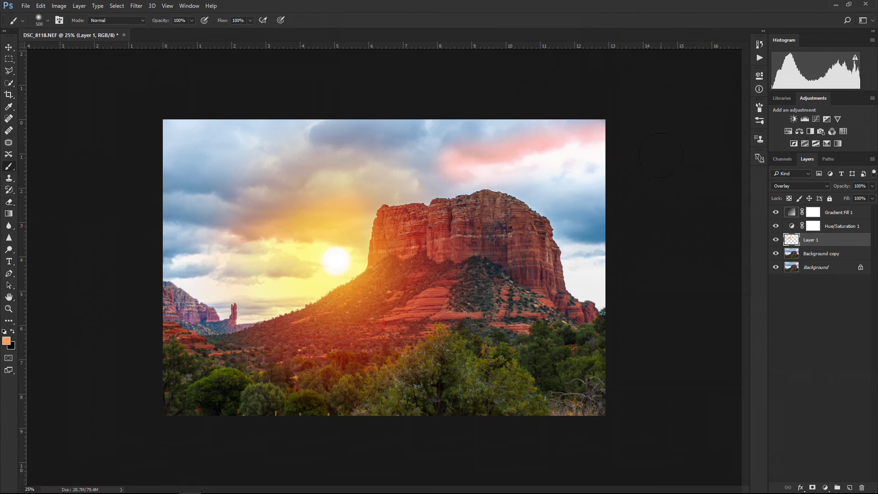
{"action": "left_click_drag", "start_coordinate": [447, 151], "coordinate": [366, 148]}
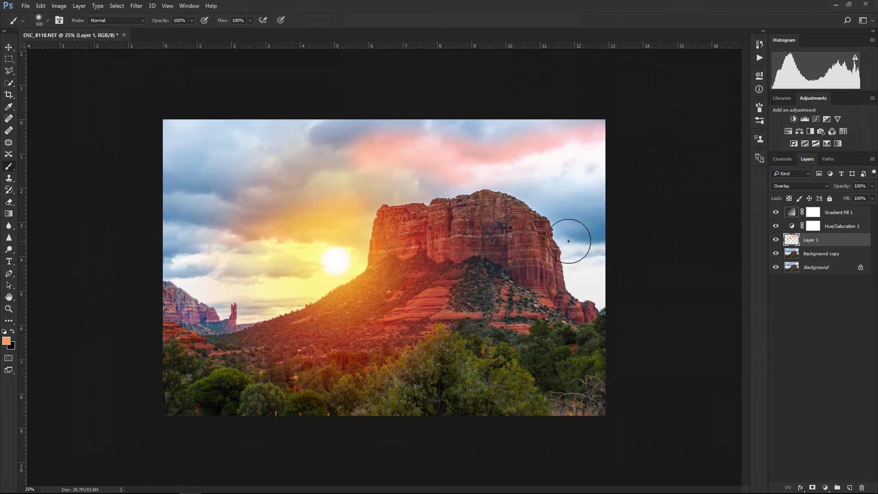
{"action": "left_click_drag", "start_coordinate": [333, 185], "coordinate": [250, 179]}
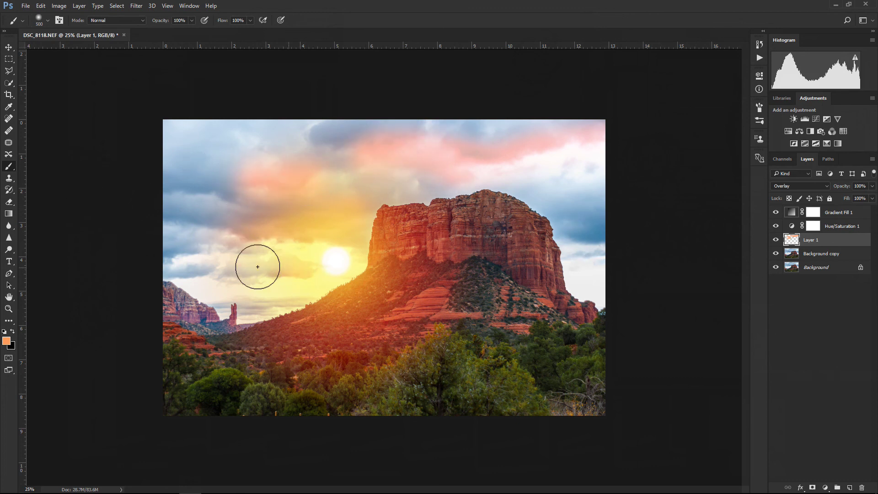
{"action": "left_click_drag", "start_coordinate": [257, 260], "coordinate": [143, 251]}
{"action": "left_click_drag", "start_coordinate": [234, 227], "coordinate": [145, 215]}
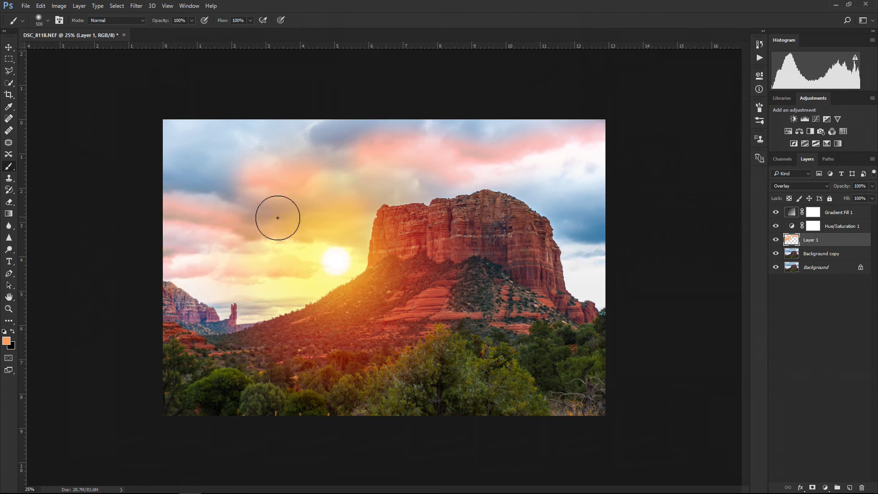
{"action": "left_click_drag", "start_coordinate": [278, 215], "coordinate": [117, 219]}
{"action": "left_click_drag", "start_coordinate": [266, 198], "coordinate": [117, 199]}
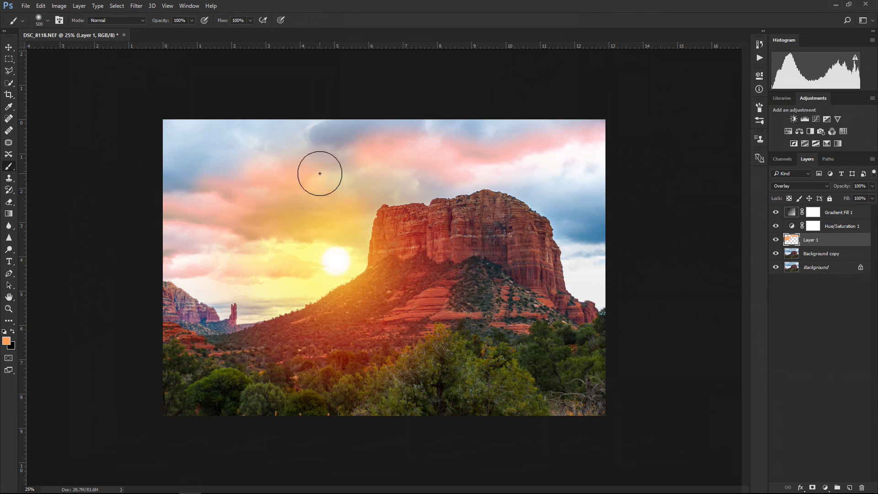
{"action": "left_click_drag", "start_coordinate": [315, 171], "coordinate": [330, 161]}
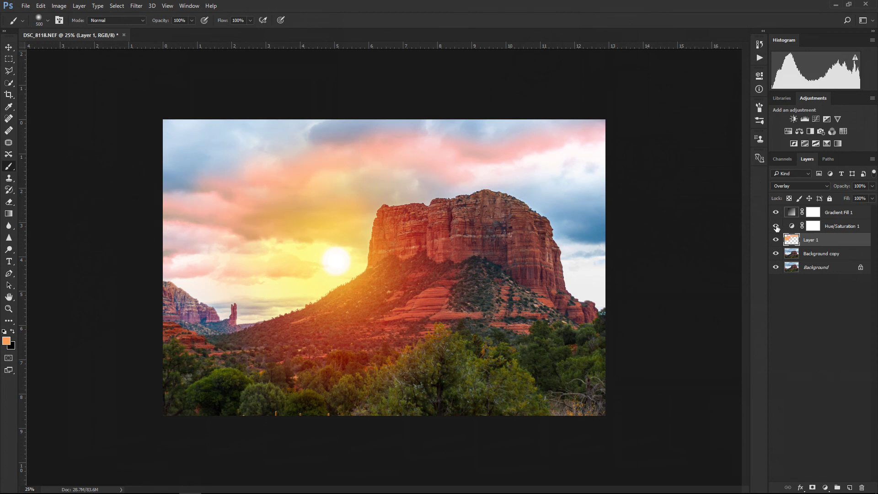
Set Layer 1's blend mode to Soft Light and compare before and after by hiding and restoring all layers above the Background.
{"action": "left_click", "coordinate": [803, 187]}
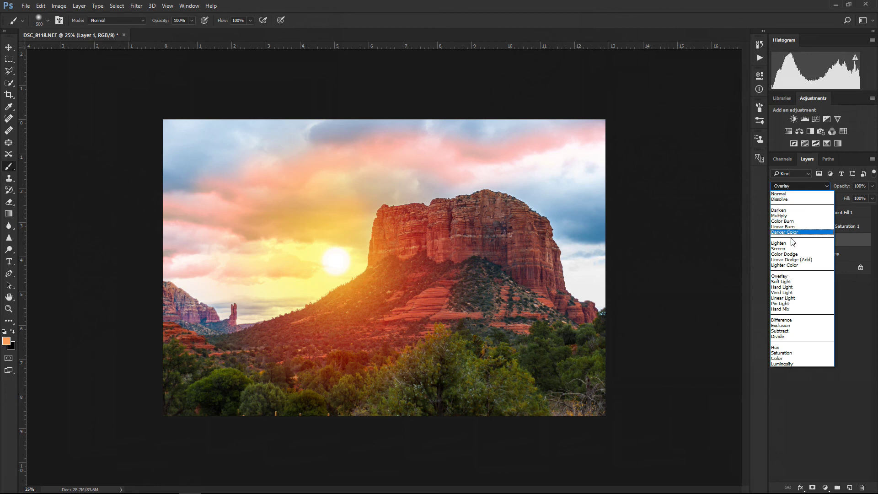
{"action": "left_click", "coordinate": [786, 283]}
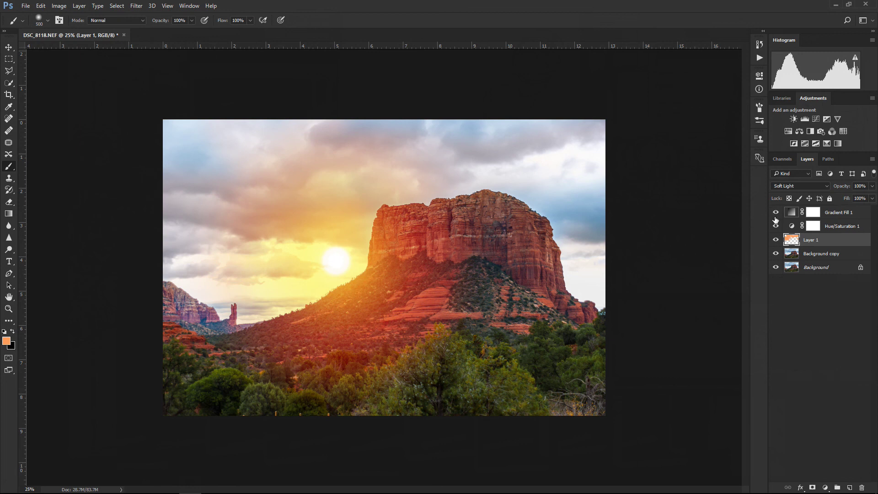
{"action": "left_click_drag", "start_coordinate": [775, 213], "coordinate": [771, 253]}
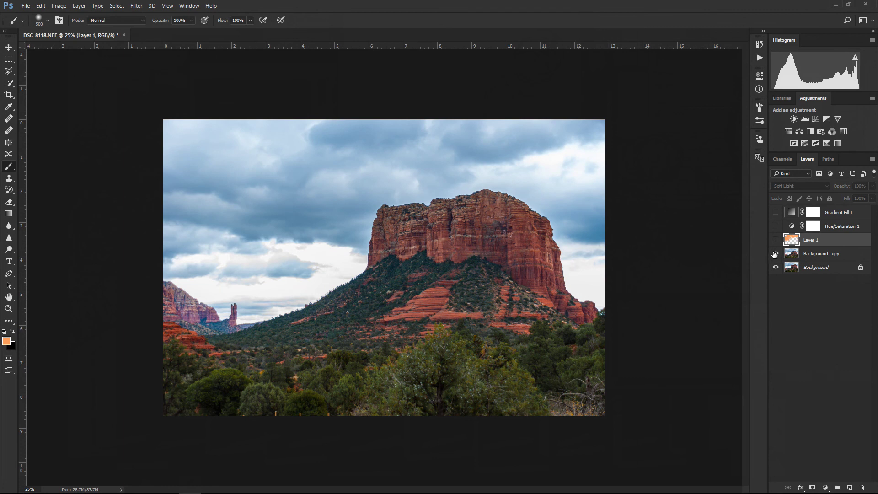
{"action": "left_click_drag", "start_coordinate": [776, 243], "coordinate": [776, 220]}
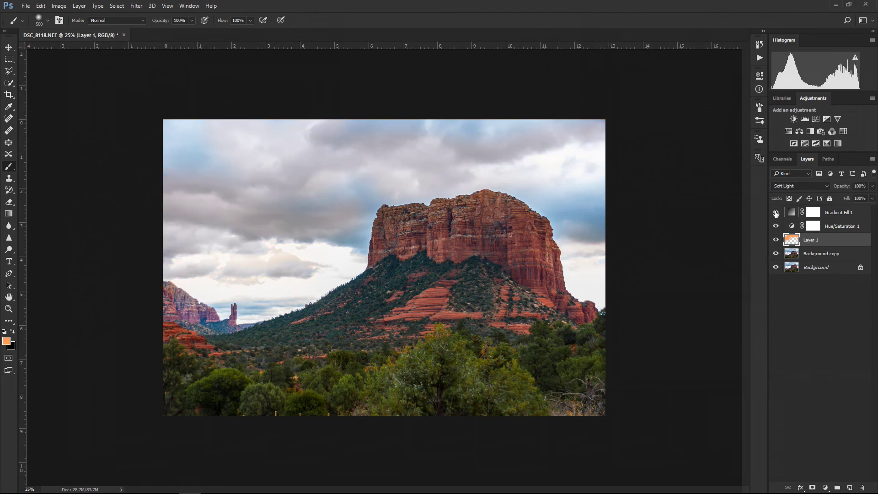
{"action": "left_click", "coordinate": [776, 213]}
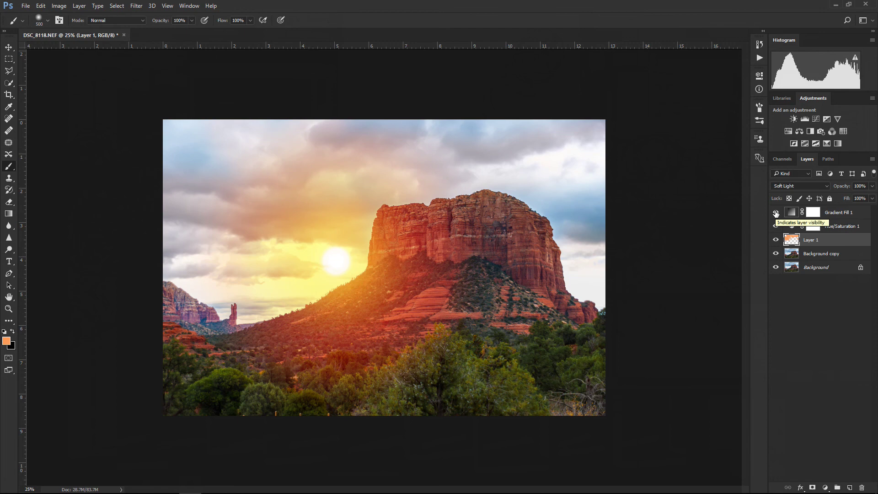